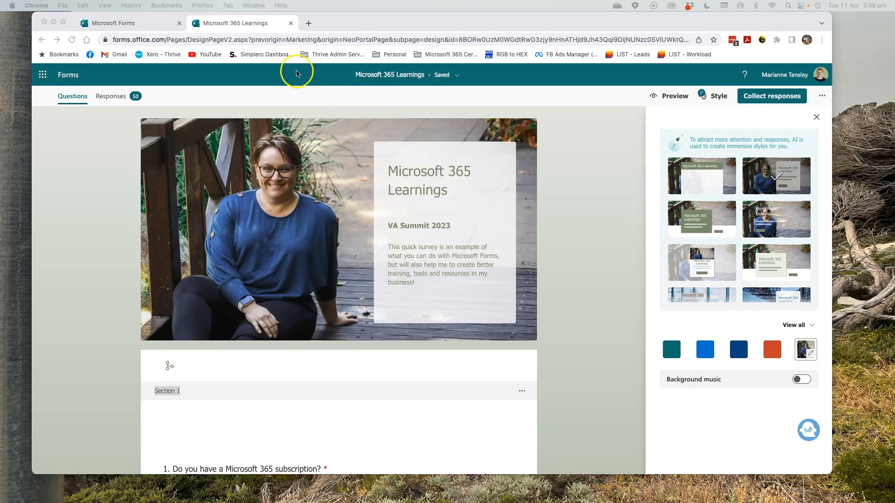
Preview the form in the computer and mobile layouts, signing in with the existing work account, and return to editing
{"action": "left_click", "coordinate": [676, 96]}
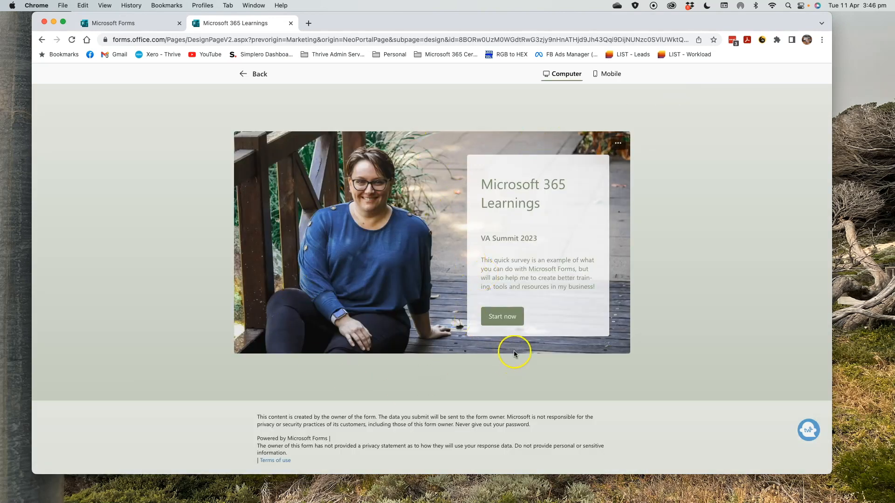
{"action": "left_click", "coordinate": [606, 74]}
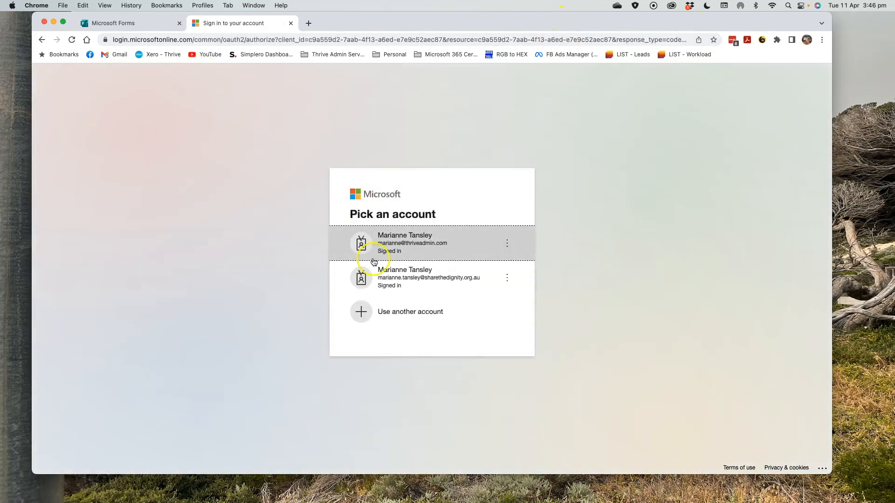
{"action": "left_click", "coordinate": [395, 245]}
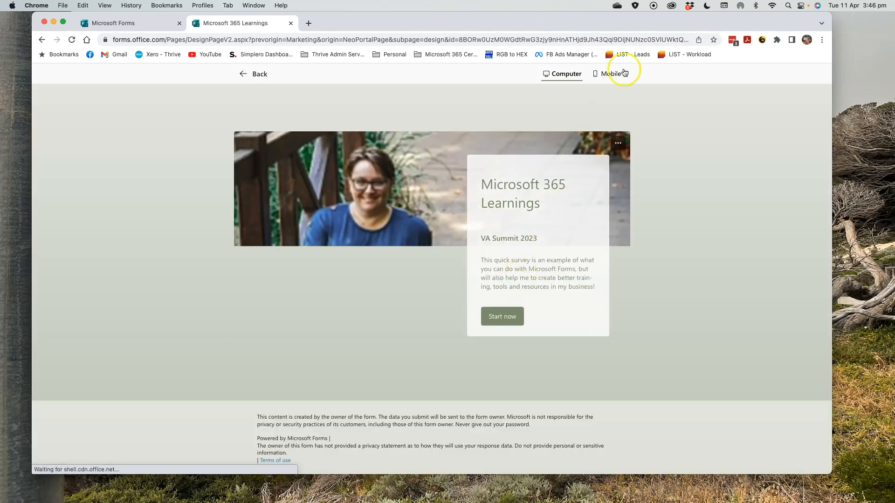
{"action": "left_click", "coordinate": [610, 75]}
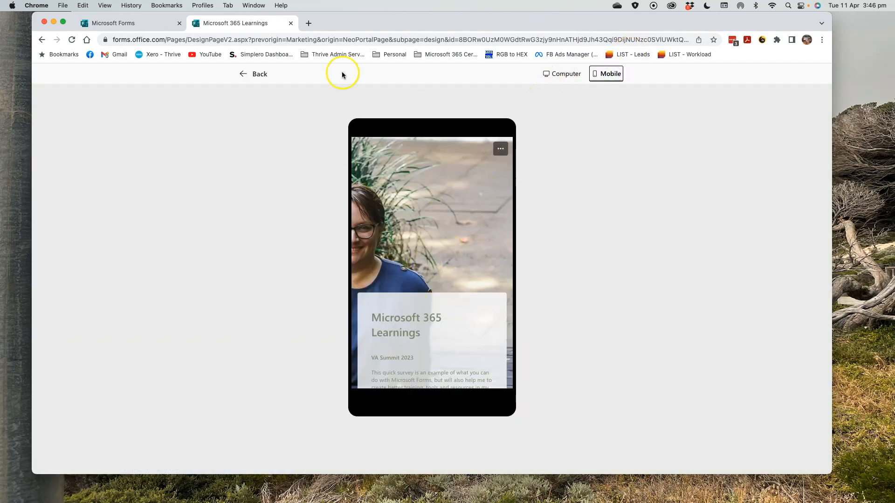
{"action": "left_click", "coordinate": [256, 74]}
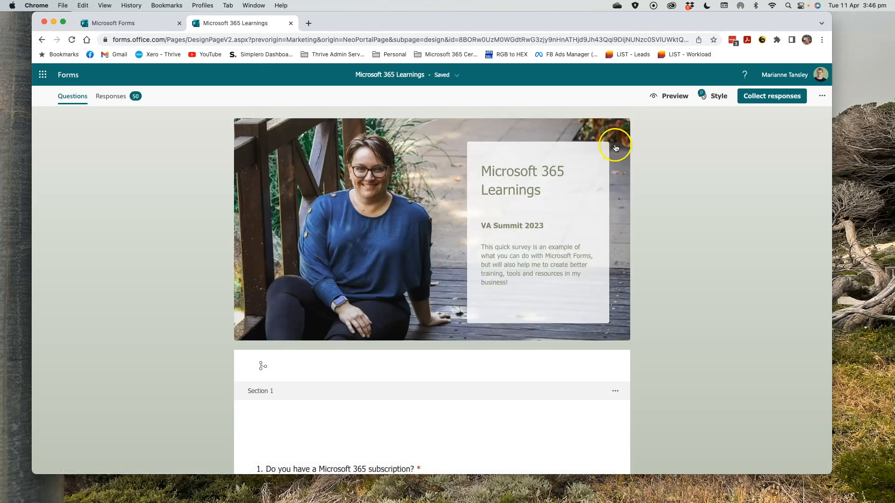
Open the form's style options and look through its questions from the header to section 2 and back
{"action": "left_click", "coordinate": [704, 95]}
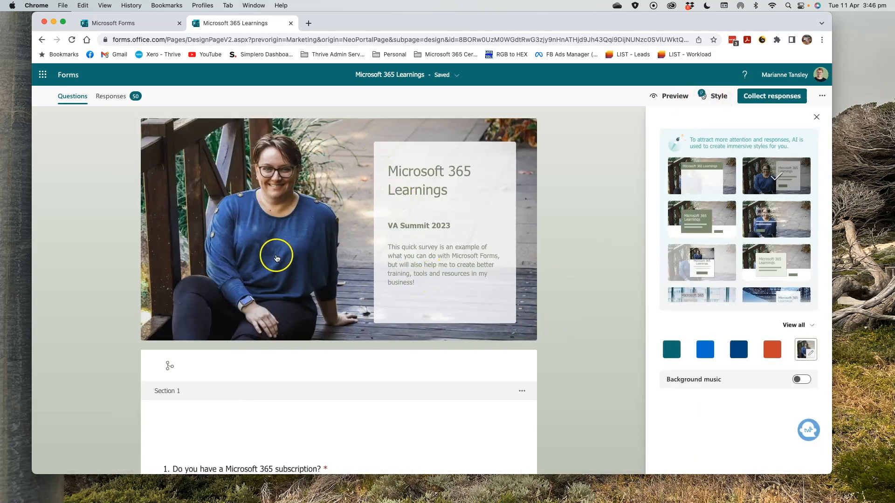
{"action": "scroll", "coordinate": [273, 255], "scroll_direction": "down", "scroll_amount": 15}
{"action": "scroll", "coordinate": [277, 432], "scroll_direction": "down", "scroll_amount": 10}
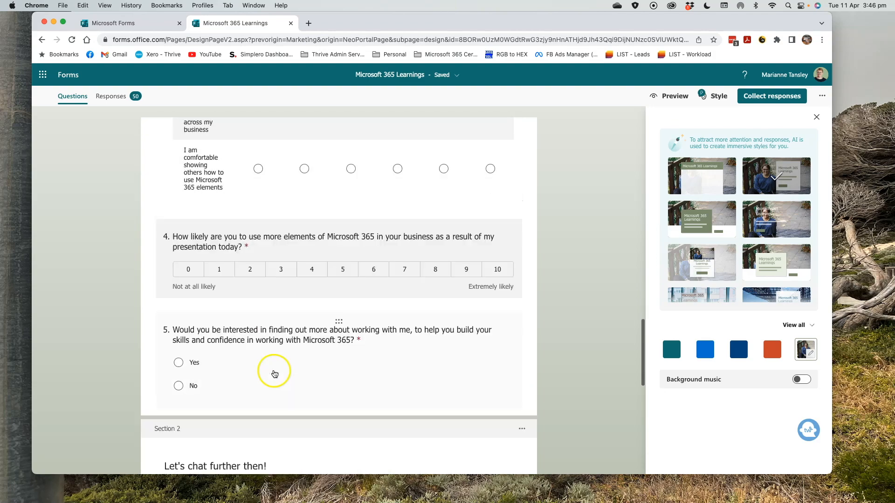
{"action": "scroll", "coordinate": [278, 373], "scroll_direction": "up", "scroll_amount": 15}
{"action": "scroll", "coordinate": [288, 379], "scroll_direction": "up", "scroll_amount": 10}
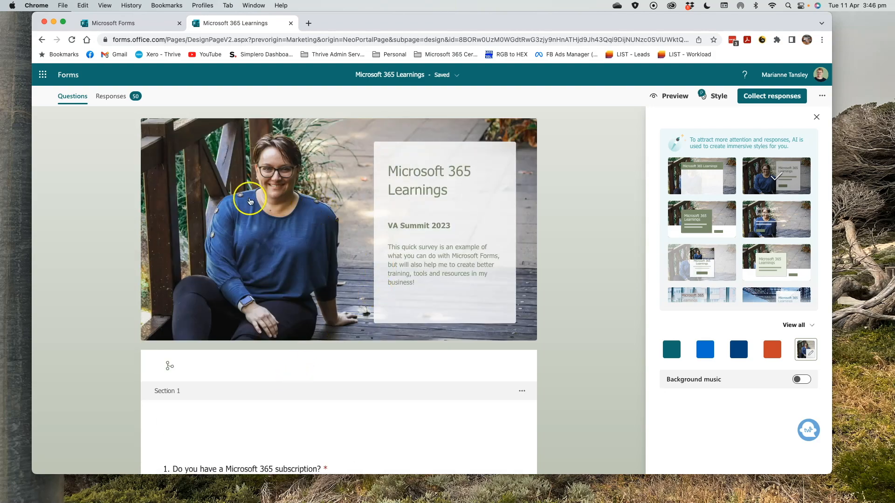
Select the form header and browse the AI-suggested styles, keeping the custom photo style with the side card
{"action": "left_click", "coordinate": [264, 245]}
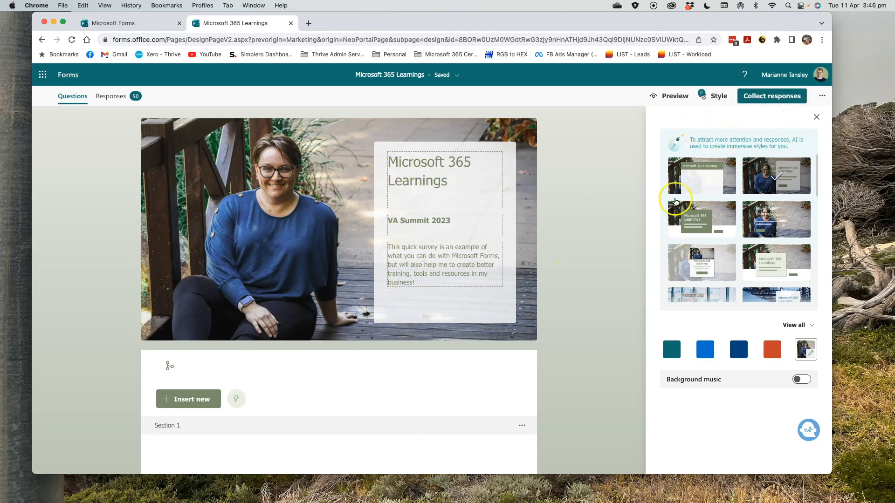
{"action": "scroll", "coordinate": [726, 206], "scroll_direction": "down", "scroll_amount": 10}
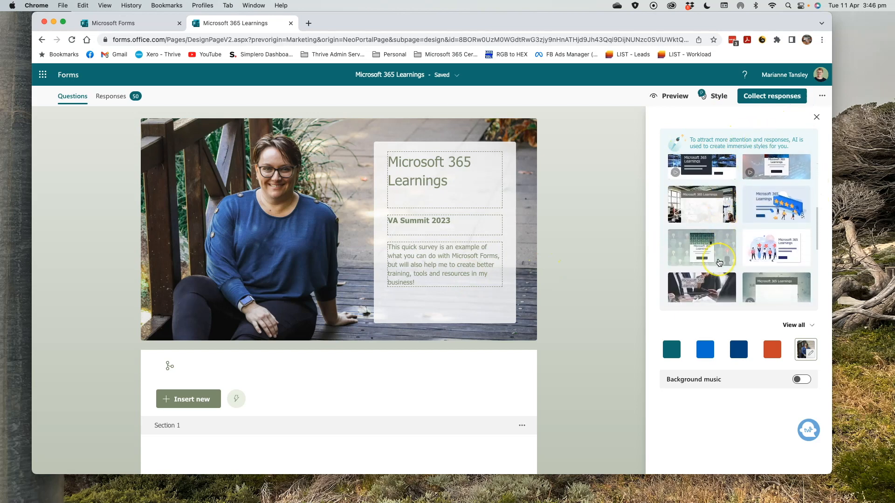
{"action": "scroll", "coordinate": [719, 262], "scroll_direction": "down", "scroll_amount": 5}
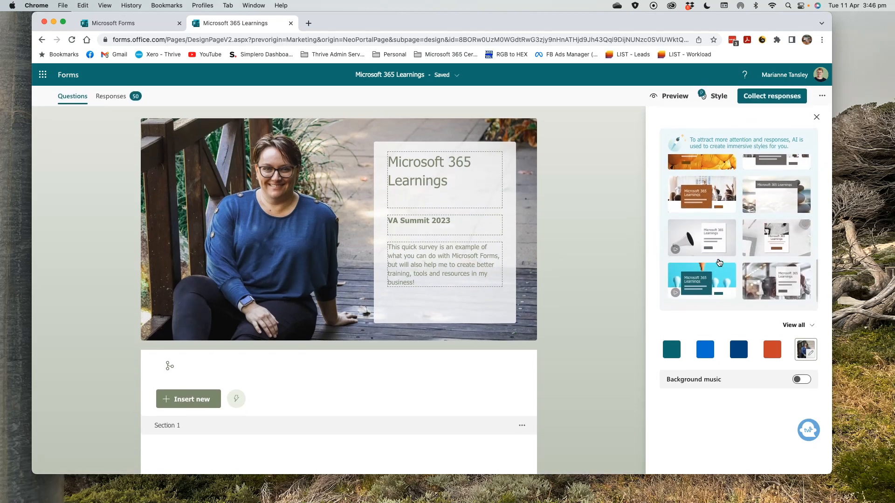
{"action": "scroll", "coordinate": [731, 237], "scroll_direction": "up", "scroll_amount": 15}
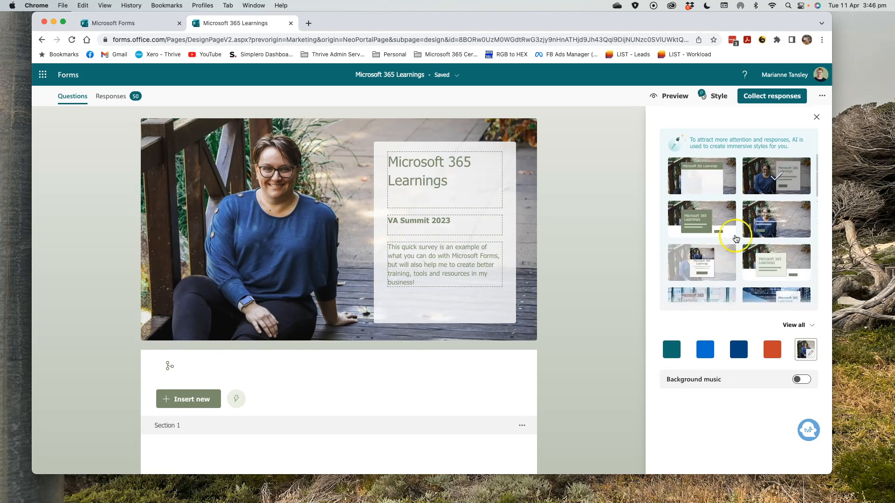
{"action": "left_click", "coordinate": [748, 167]}
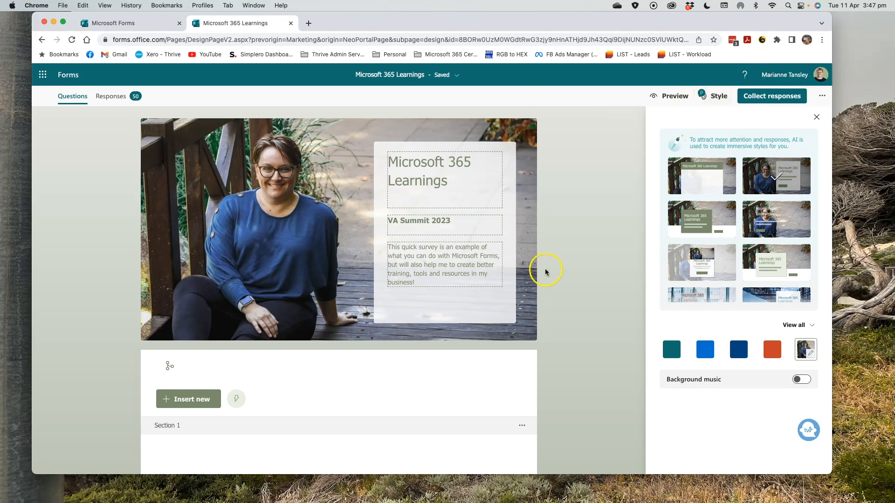
Try the other custom-photo layouts, including the full-page background, overlaid title, centred card and light green card
{"action": "left_click", "coordinate": [703, 180]}
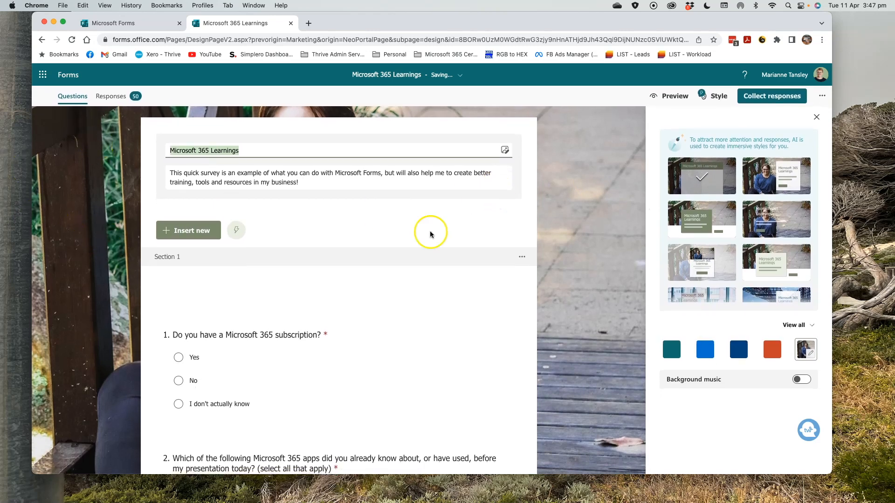
{"action": "left_click", "coordinate": [765, 182]}
{"action": "left_click", "coordinate": [688, 215]}
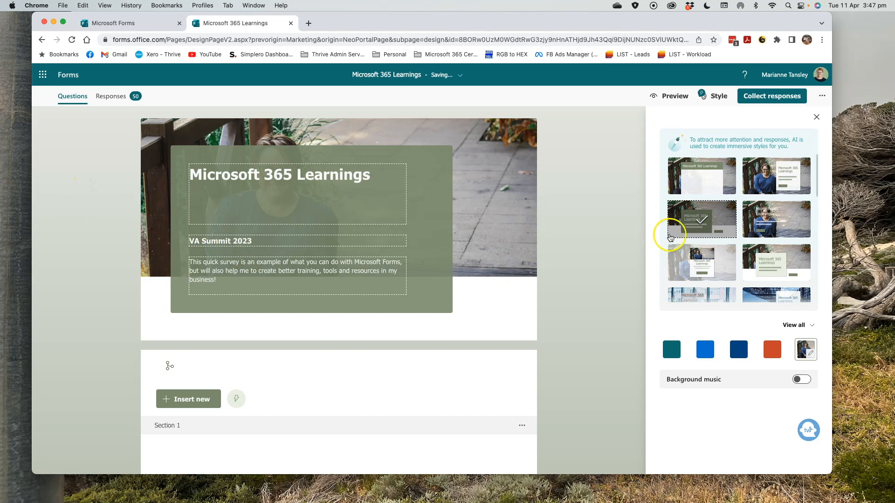
{"action": "left_click", "coordinate": [793, 219]}
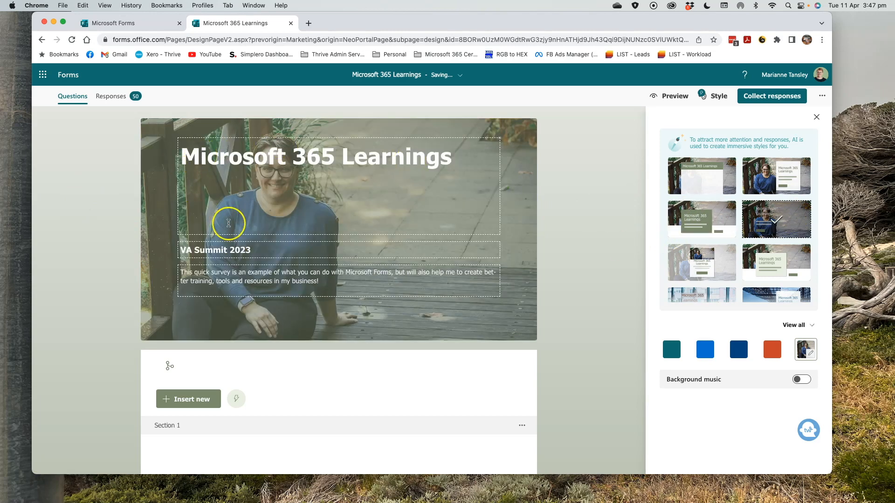
{"action": "left_click", "coordinate": [699, 263]}
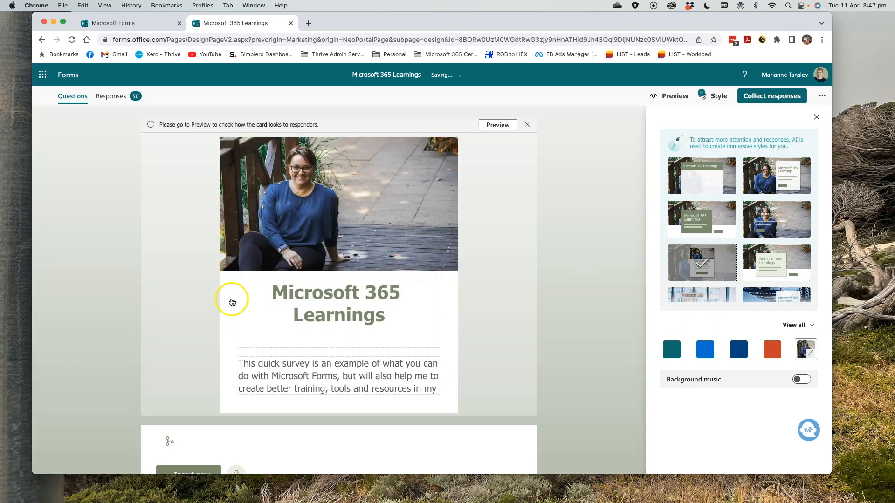
{"action": "left_click", "coordinate": [772, 261]}
Try the animated styles showing a woman at a laptop, skyscrapers, a dark glass building and a stock chart
{"action": "scroll", "coordinate": [768, 237], "scroll_direction": "down", "scroll_amount": 3}
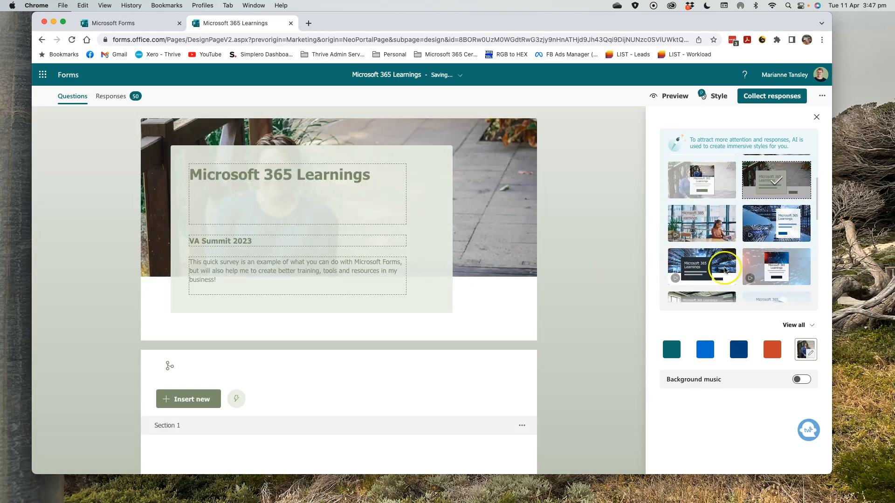
{"action": "left_click", "coordinate": [702, 223]}
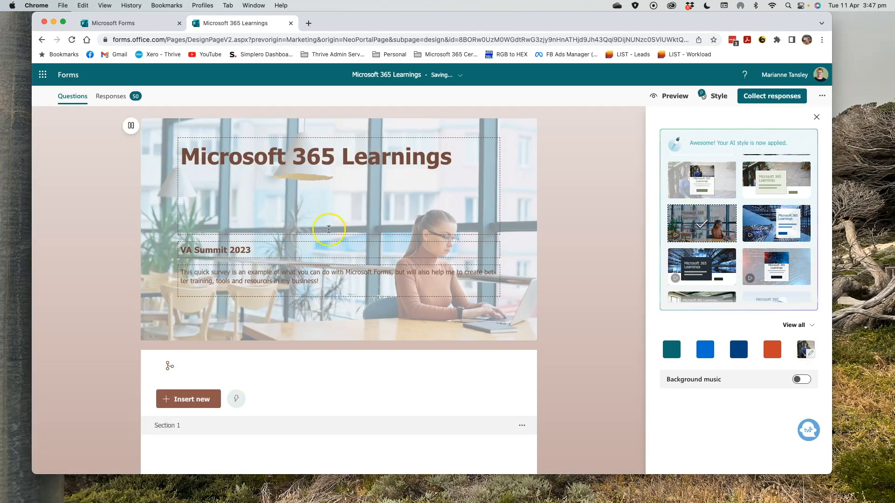
{"action": "left_click", "coordinate": [774, 226]}
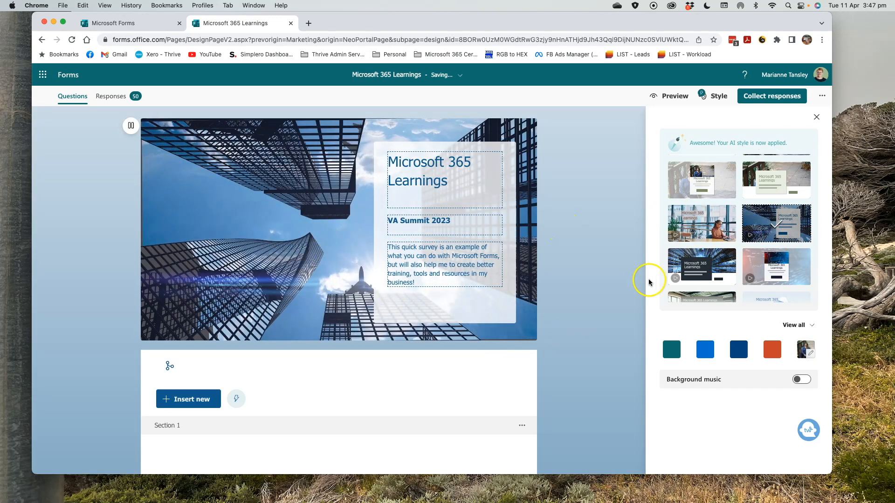
{"action": "scroll", "coordinate": [696, 274], "scroll_direction": "down", "scroll_amount": 2}
{"action": "scroll", "coordinate": [696, 274], "scroll_direction": "up", "scroll_amount": 1}
{"action": "left_click", "coordinate": [701, 200]}
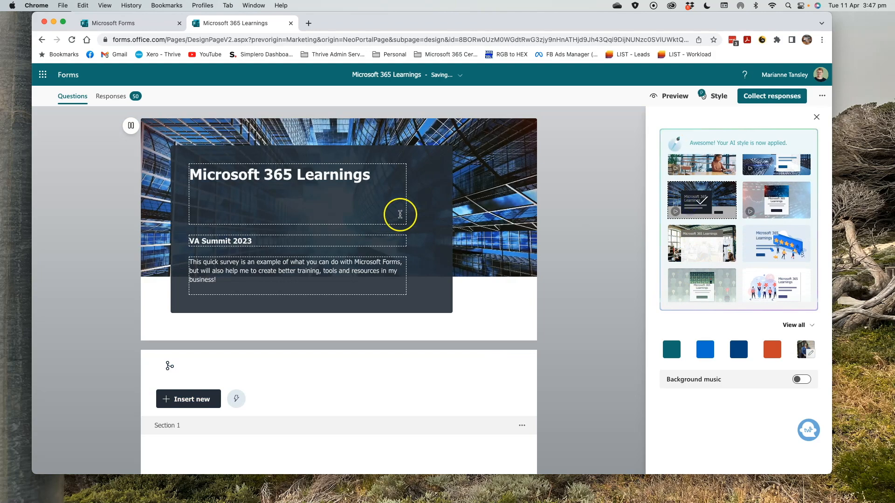
{"action": "left_click", "coordinate": [795, 201]}
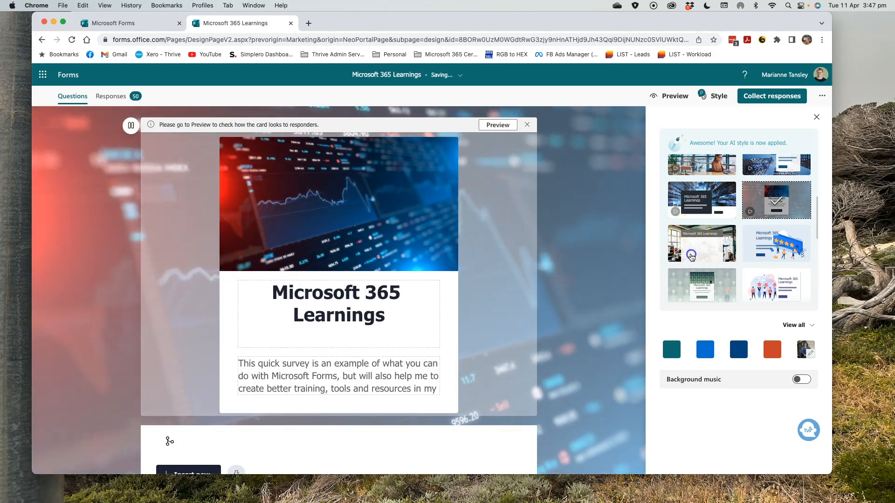
Try the office-background and star-rating illustration styles, checking the placement of the title, subtitle and description
{"action": "left_click", "coordinate": [691, 257]}
{"action": "left_click", "coordinate": [797, 254]}
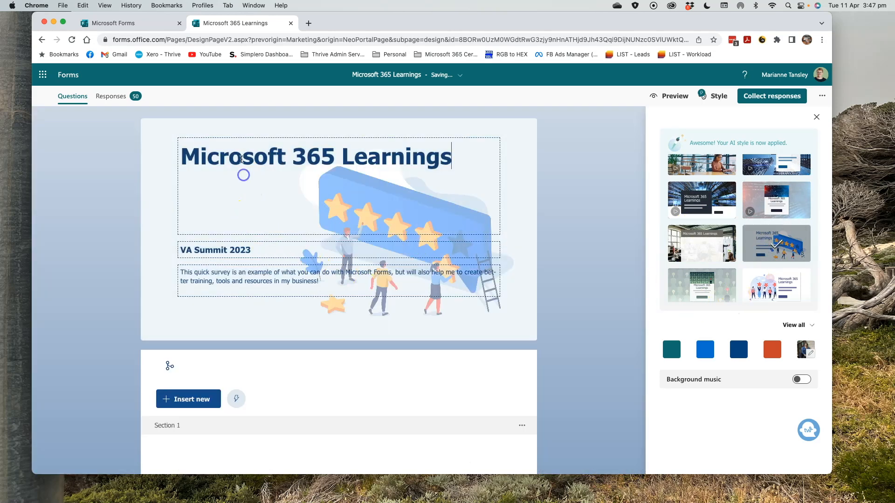
{"action": "left_click", "coordinate": [242, 158]}
{"action": "left_click", "coordinate": [210, 252]}
{"action": "left_click", "coordinate": [212, 282]}
Try more styles, from the people holding stars to the office meeting scene, and reapply the custom photo style with the side card
{"action": "scroll", "coordinate": [783, 253], "scroll_direction": "down", "scroll_amount": 4}
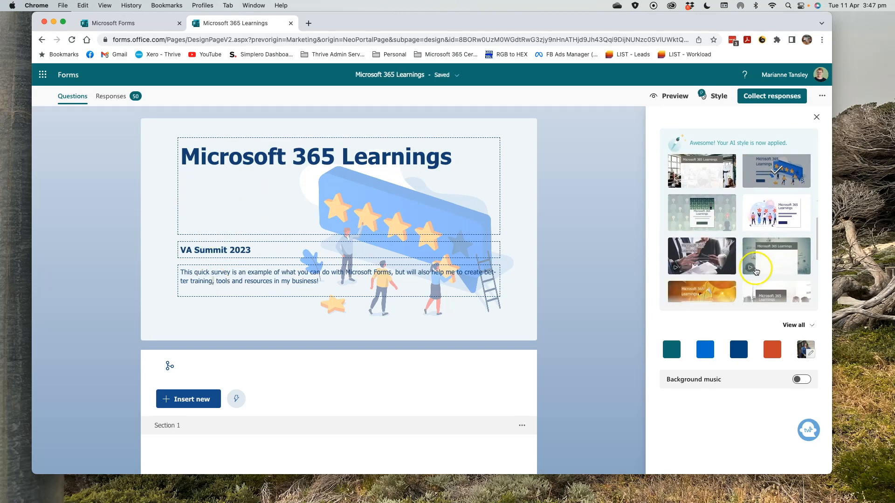
{"action": "left_click", "coordinate": [776, 196]}
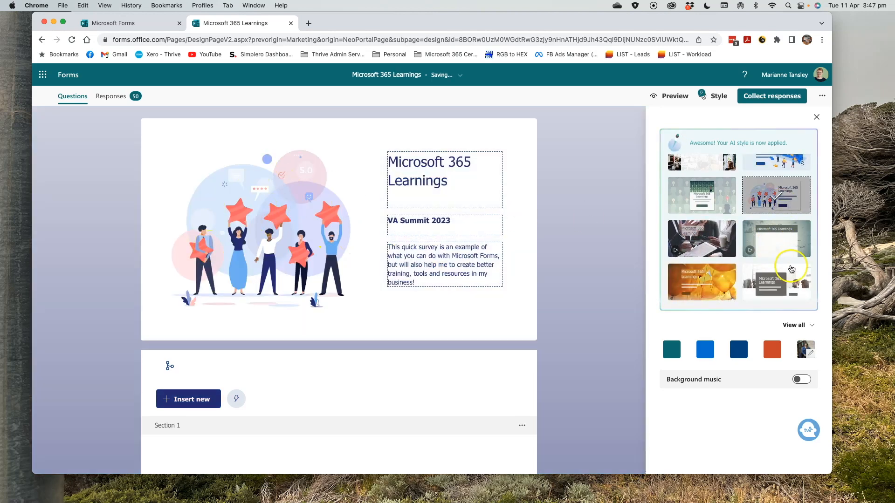
{"action": "scroll", "coordinate": [768, 236], "scroll_direction": "down", "scroll_amount": 3}
{"action": "left_click", "coordinate": [768, 236]}
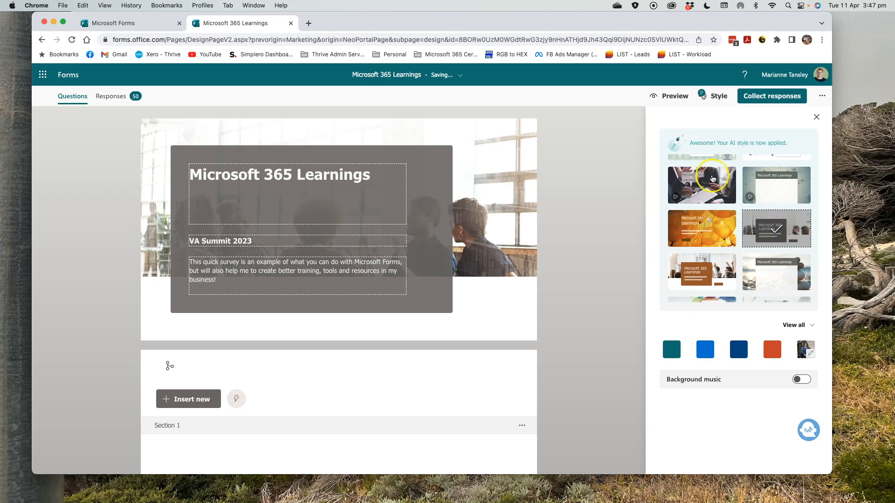
{"action": "left_click", "coordinate": [773, 187]}
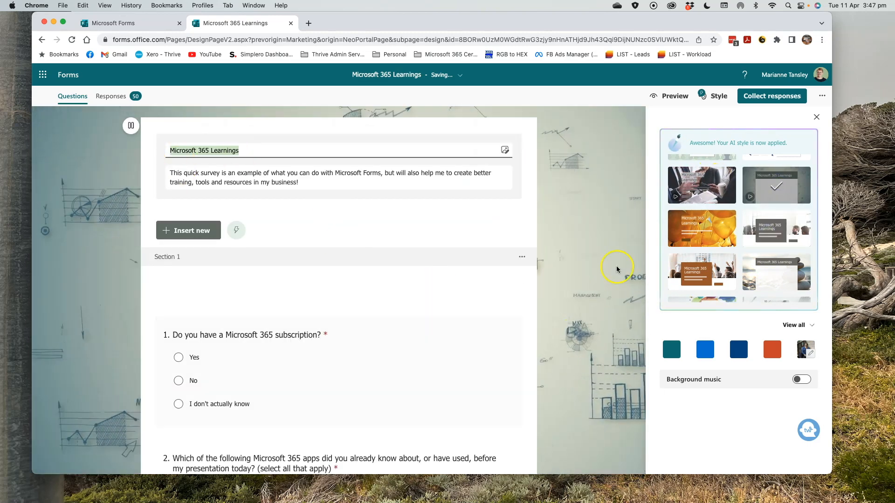
{"action": "scroll", "coordinate": [707, 267], "scroll_direction": "down", "scroll_amount": 4}
{"action": "left_click", "coordinate": [762, 280]}
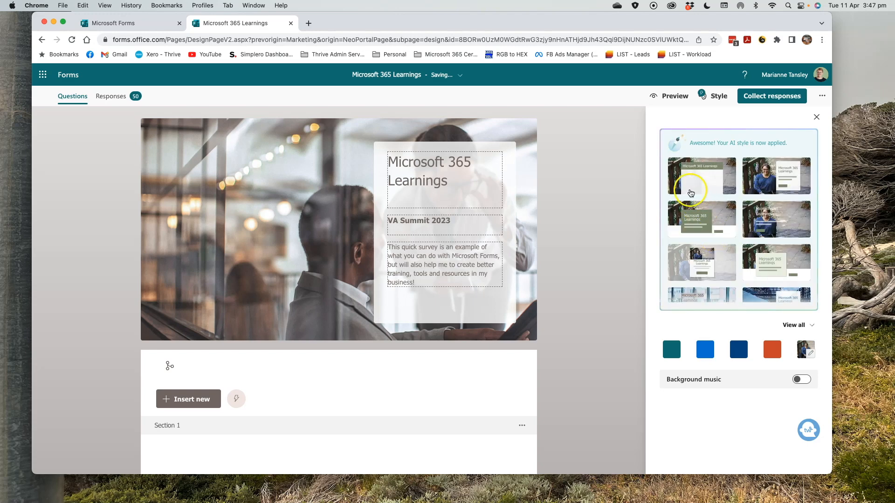
{"action": "left_click", "coordinate": [757, 175]}
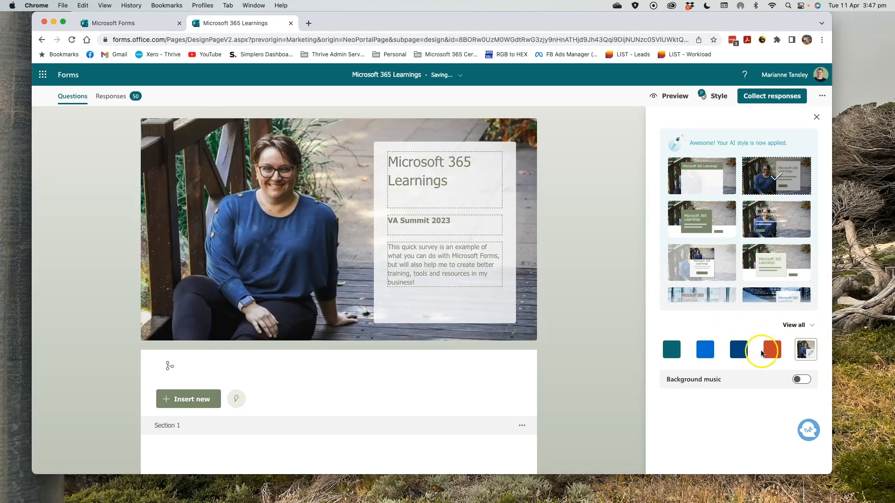
Try the teal theme, switch the form to the dark blue theme, and browse the full set of themes
{"action": "left_click", "coordinate": [671, 349]}
{"action": "left_click", "coordinate": [738, 349]}
{"action": "left_click", "coordinate": [807, 326]}
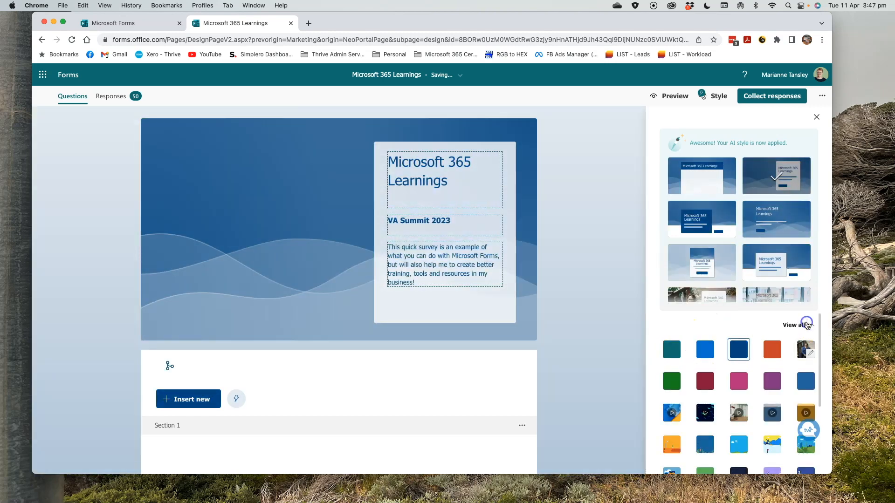
{"action": "scroll", "coordinate": [770, 406], "scroll_direction": "down", "scroll_amount": 2}
{"action": "scroll", "coordinate": [770, 416], "scroll_direction": "up", "scroll_amount": 2}
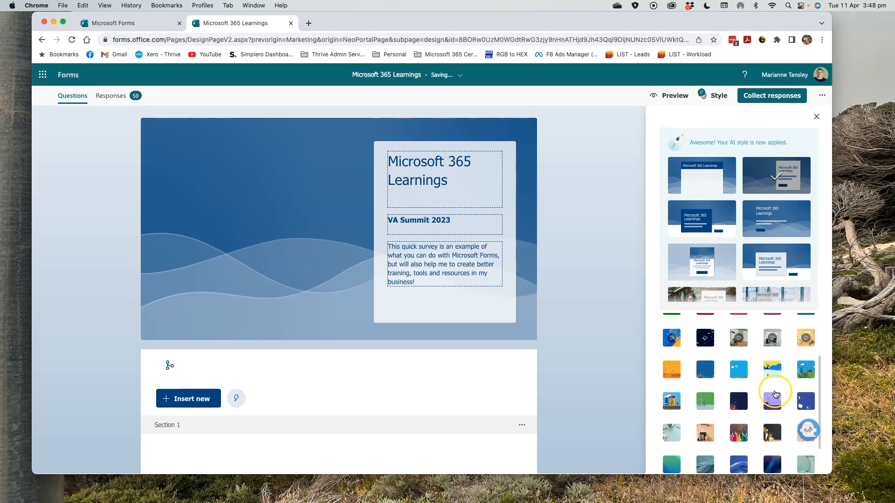
Open the custom theme for customization and delete its current picture
{"action": "left_click", "coordinate": [808, 351]}
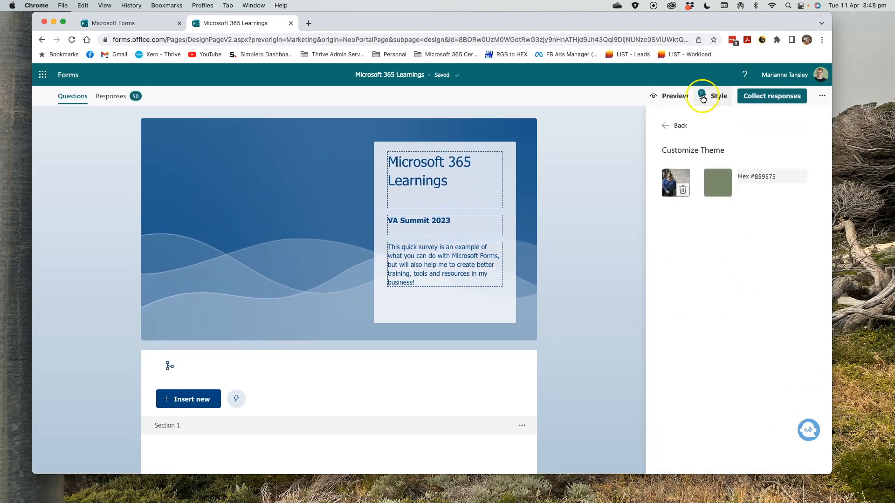
{"action": "left_click", "coordinate": [678, 186]}
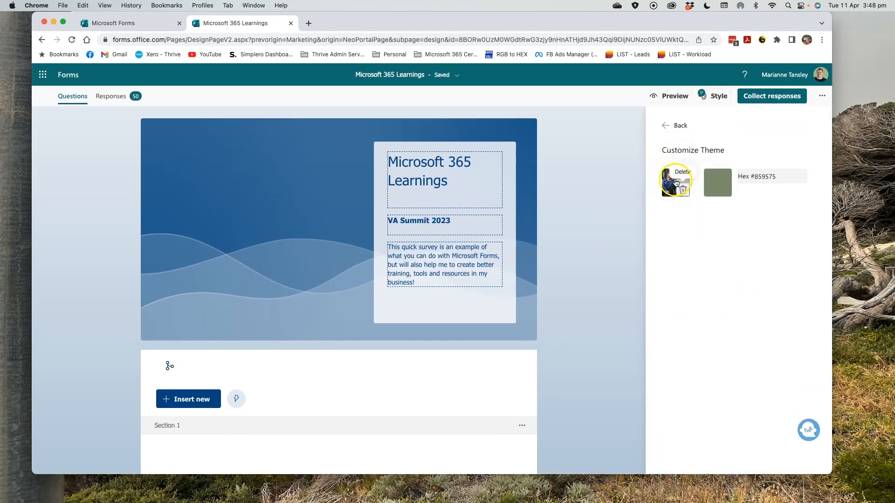
{"action": "left_click", "coordinate": [674, 186]}
Try to upload the portrait-format photo of the grassy backyard from the Photos library as the theme image
{"action": "left_click", "coordinate": [636, 168]}
{"action": "left_click", "coordinate": [688, 143]}
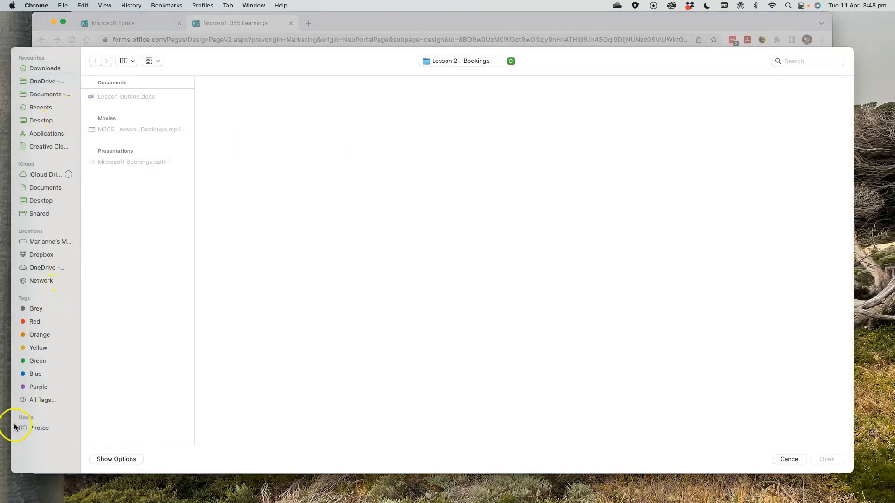
{"action": "left_click", "coordinate": [40, 429]}
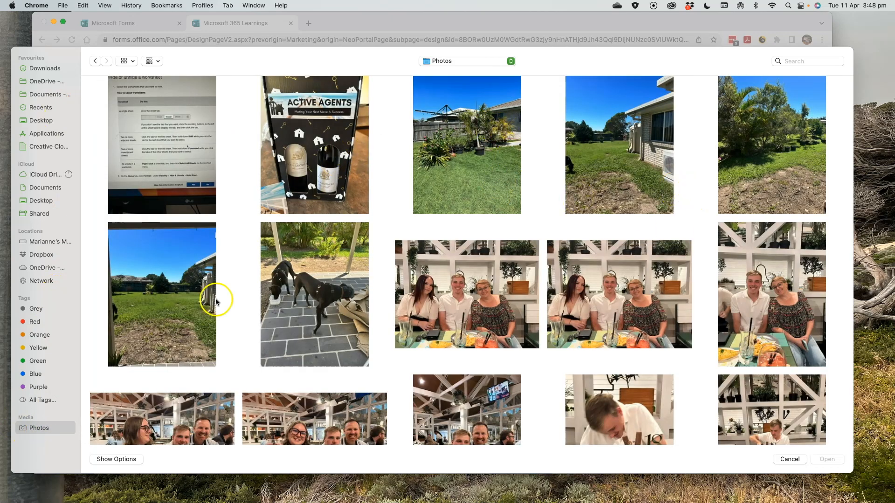
{"action": "left_click", "coordinate": [741, 182]}
{"action": "left_click", "coordinate": [643, 143]}
{"action": "left_click", "coordinate": [191, 298]}
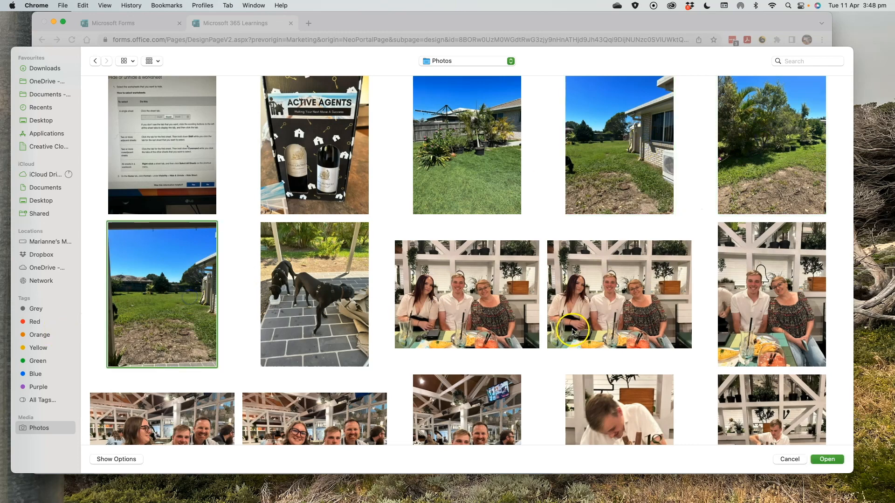
{"action": "left_click", "coordinate": [821, 460]}
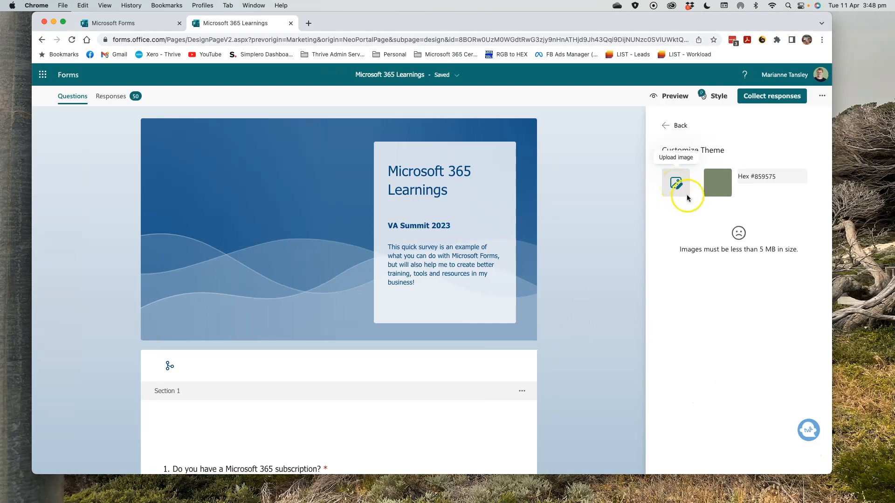
Start another theme image upload and browse OneDrive through Documents - Thrive Admin, 00 - Thrive Administration, 03 - Thrive Marketing and 01 - Thrive Branding to 01 - Brand Photography
{"action": "left_click", "coordinate": [675, 181]}
{"action": "left_click", "coordinate": [687, 142]}
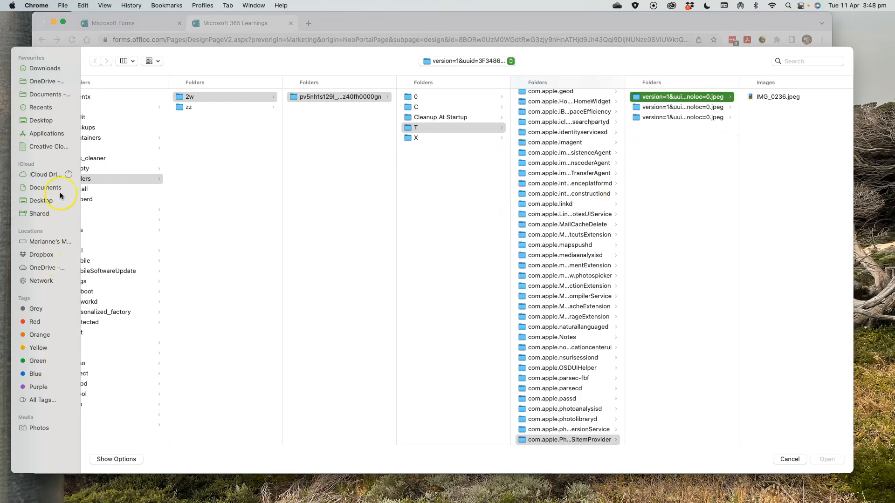
{"action": "left_click", "coordinate": [34, 268]}
{"action": "left_click", "coordinate": [132, 262]}
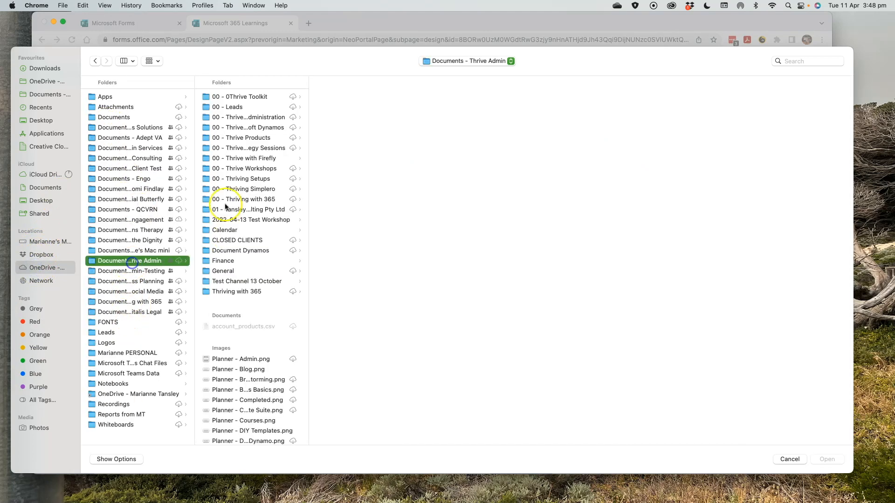
{"action": "left_click", "coordinate": [250, 118]}
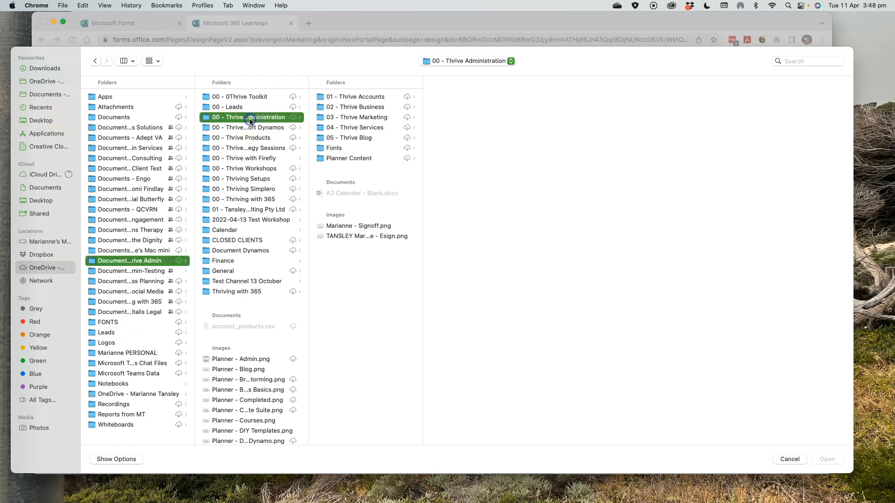
{"action": "left_click", "coordinate": [350, 118]}
{"action": "left_click", "coordinate": [488, 98]}
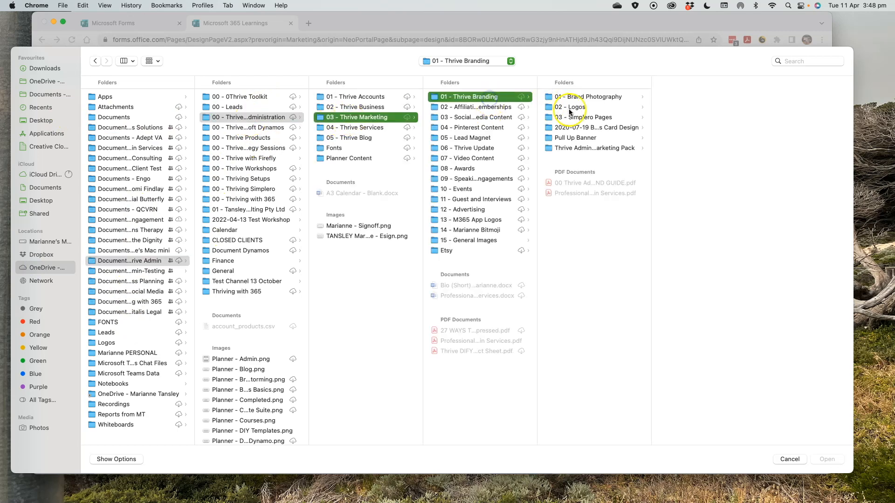
{"action": "left_click", "coordinate": [570, 108]}
{"action": "left_click", "coordinate": [595, 96]}
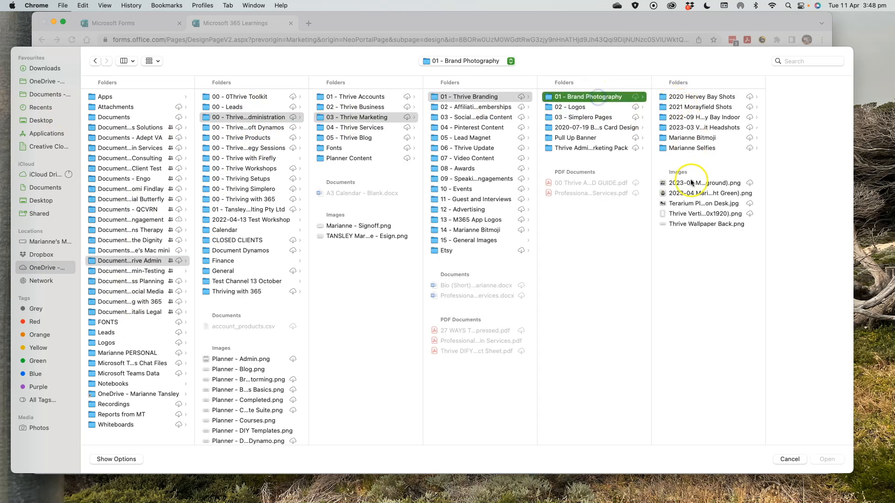
Upload the headshot JPG ending in 0815 from the 2023-03 VASummit Headshots folder as the theme image
{"action": "left_click", "coordinate": [704, 149]}
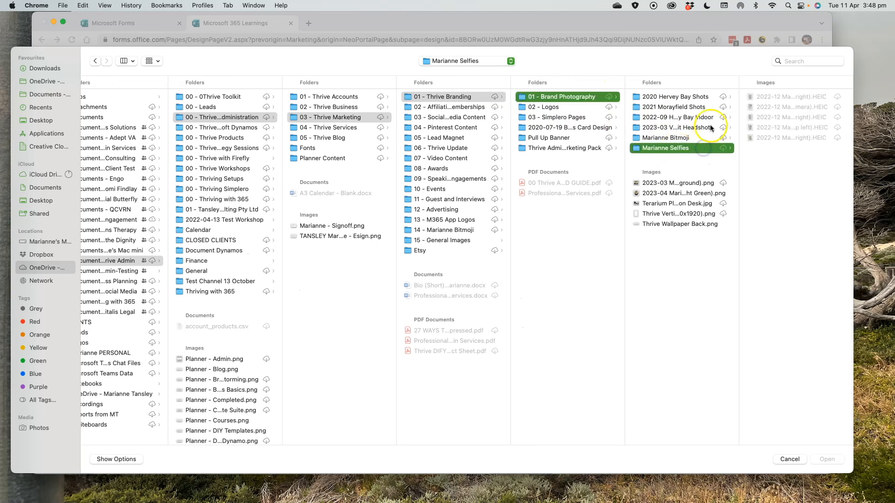
{"action": "left_click", "coordinate": [680, 128]}
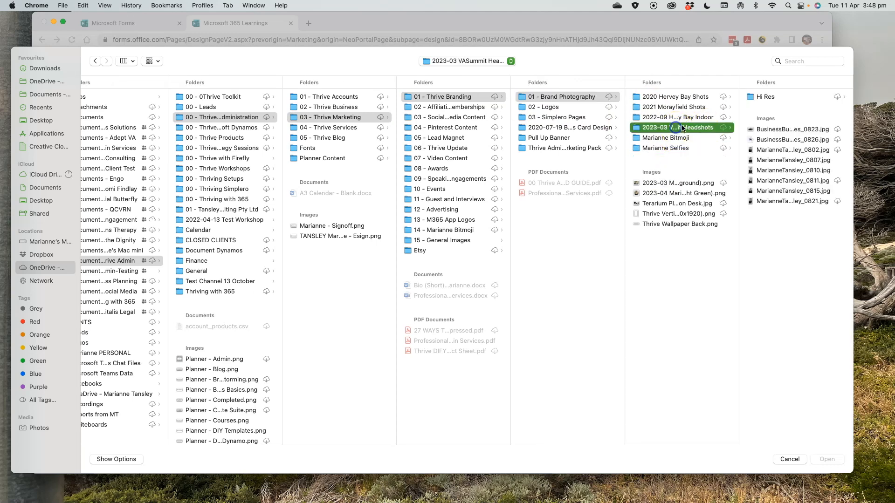
{"action": "left_click", "coordinate": [776, 200]}
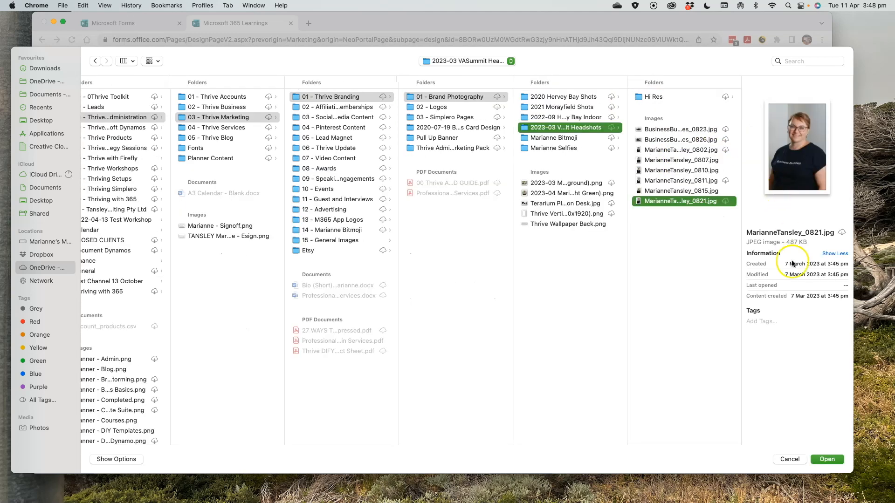
{"action": "left_click", "coordinate": [676, 191]}
{"action": "left_click", "coordinate": [831, 460]}
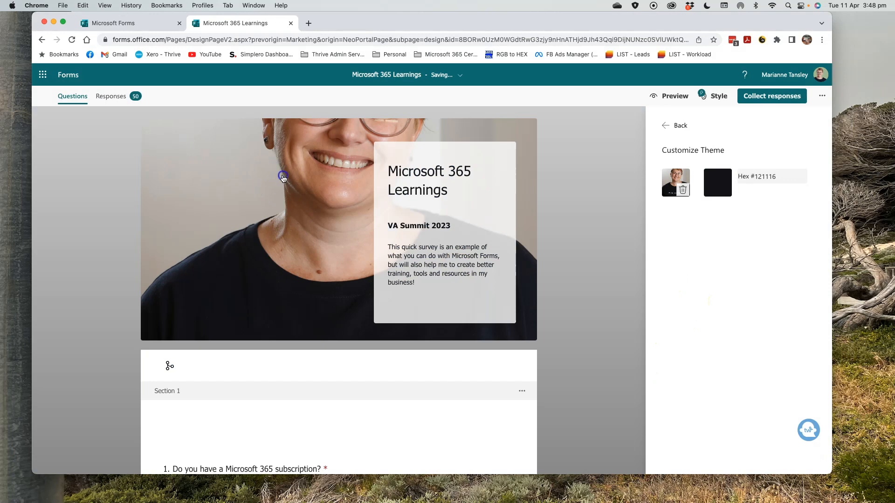
Try the headshot style with the text directly over the photo, and reapply the side-card style
{"action": "left_click", "coordinate": [787, 227]}
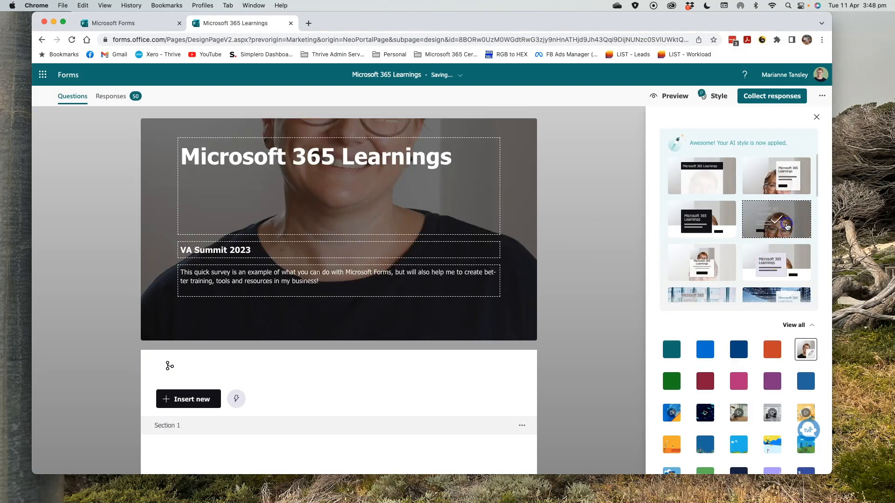
{"action": "left_click", "coordinate": [771, 182]}
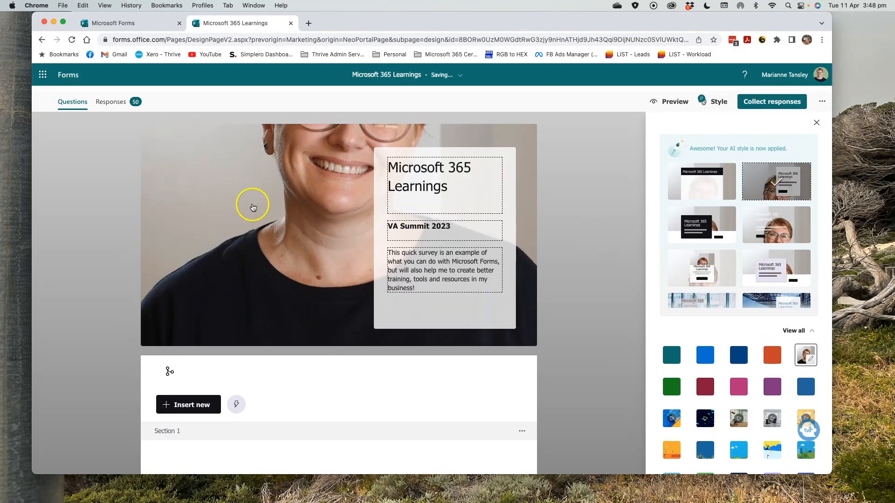
Preview the headshot-styled form in mobile and computer views, and return to editing
{"action": "left_click", "coordinate": [652, 96]}
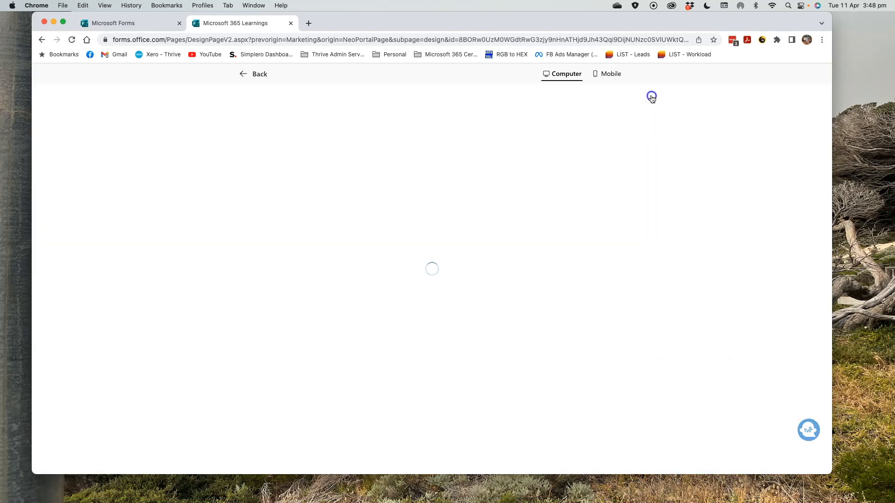
{"action": "left_click", "coordinate": [606, 74]}
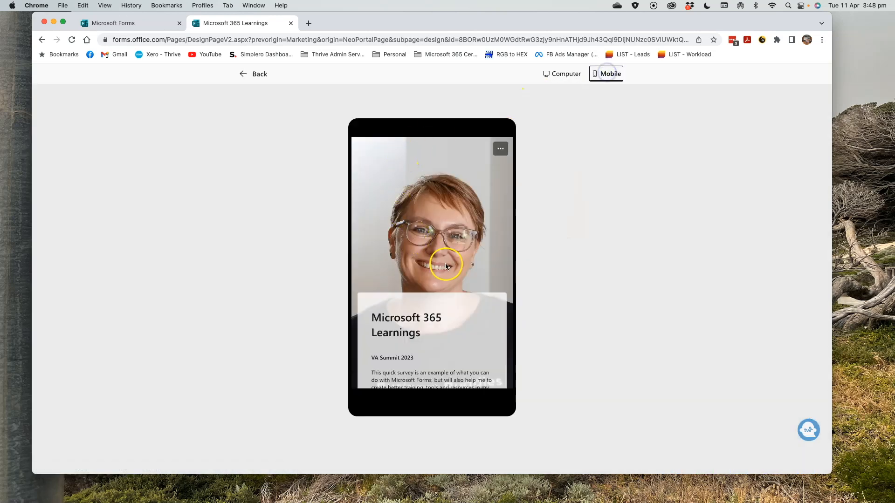
{"action": "left_click", "coordinate": [560, 74]}
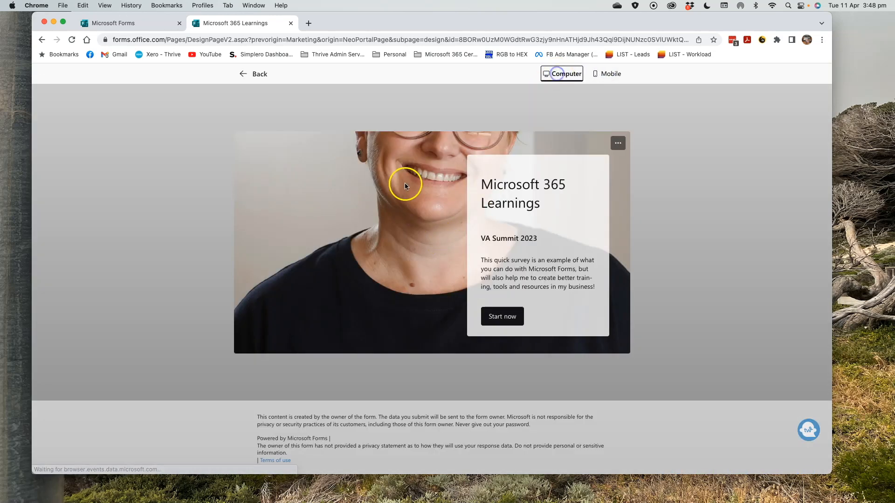
{"action": "left_click", "coordinate": [251, 74]}
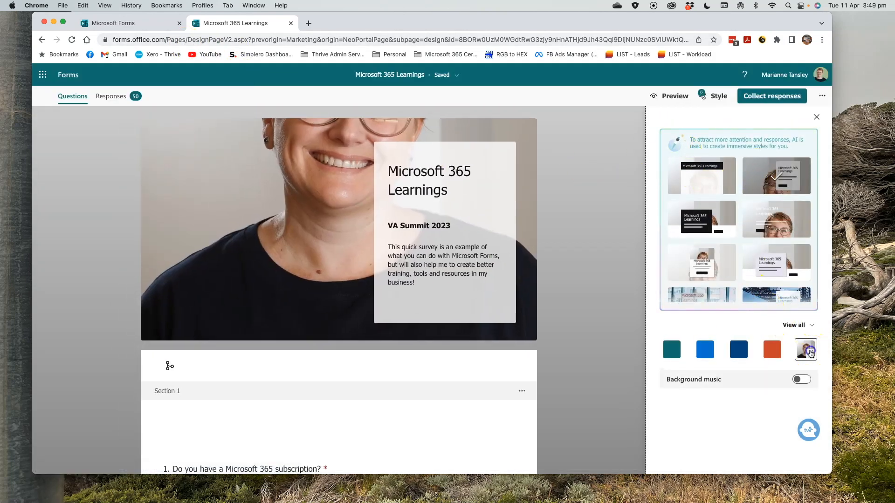
Delete the headshot from the custom theme and browse the OneDrive folders for a replacement image
{"action": "left_click", "coordinate": [806, 349]}
{"action": "left_click", "coordinate": [677, 184]}
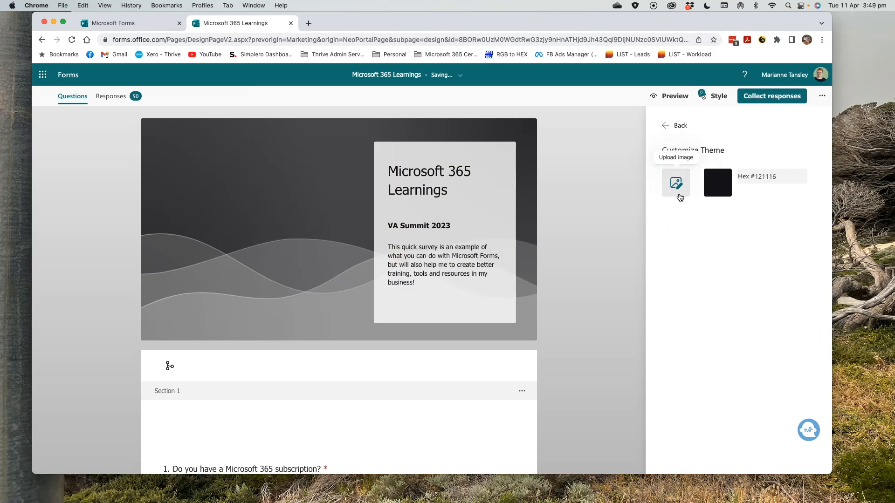
{"action": "left_click", "coordinate": [675, 182]}
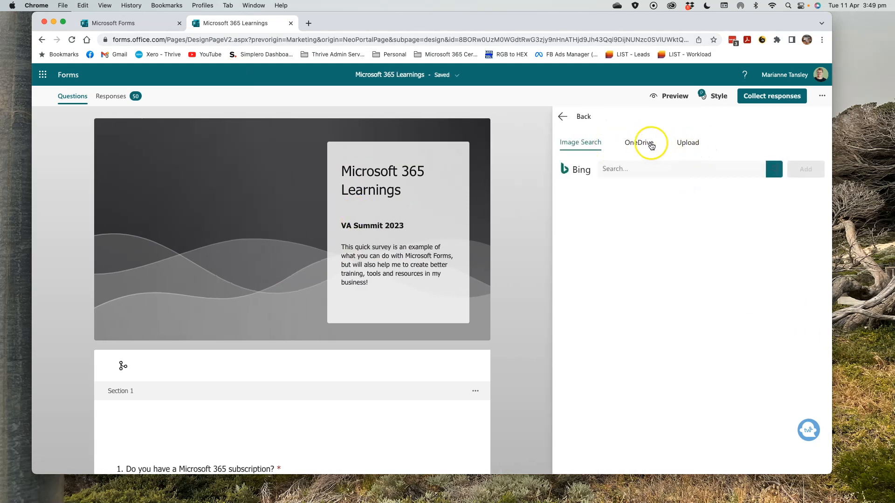
{"action": "left_click", "coordinate": [634, 144]}
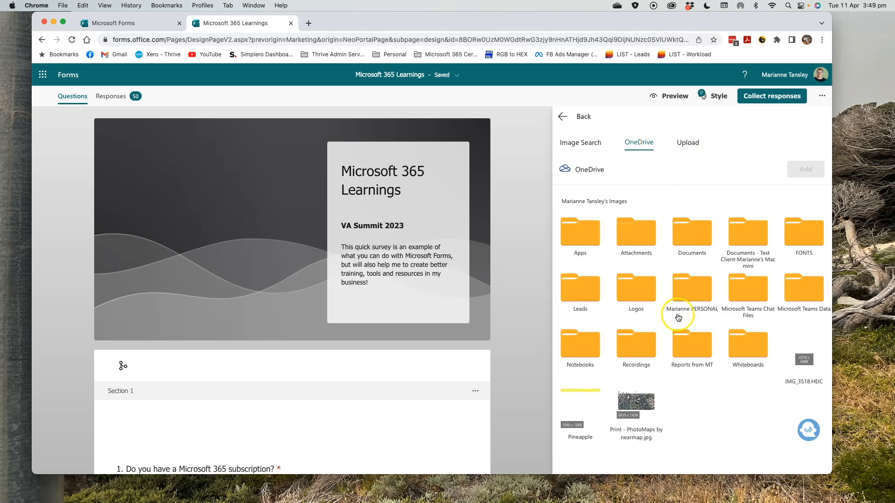
Upload 2021-02 Image 08 (compressed).jpg from the 2021 Morayfield Shots folder in 01 - Brand Photography as the theme image
{"action": "left_click", "coordinate": [688, 143]}
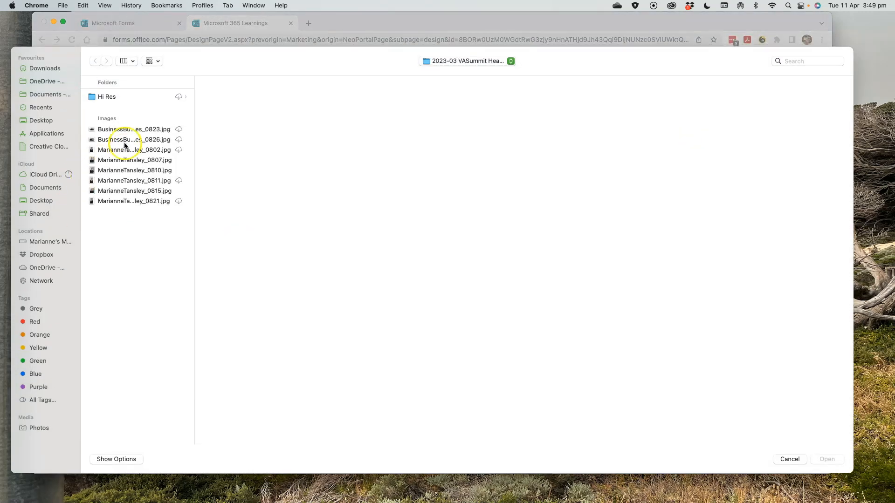
{"action": "left_click", "coordinate": [455, 60]}
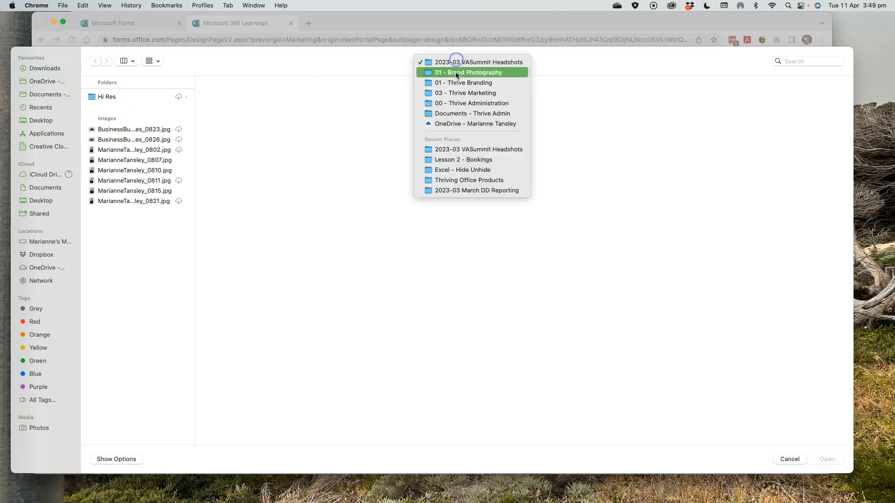
{"action": "left_click", "coordinate": [457, 71]}
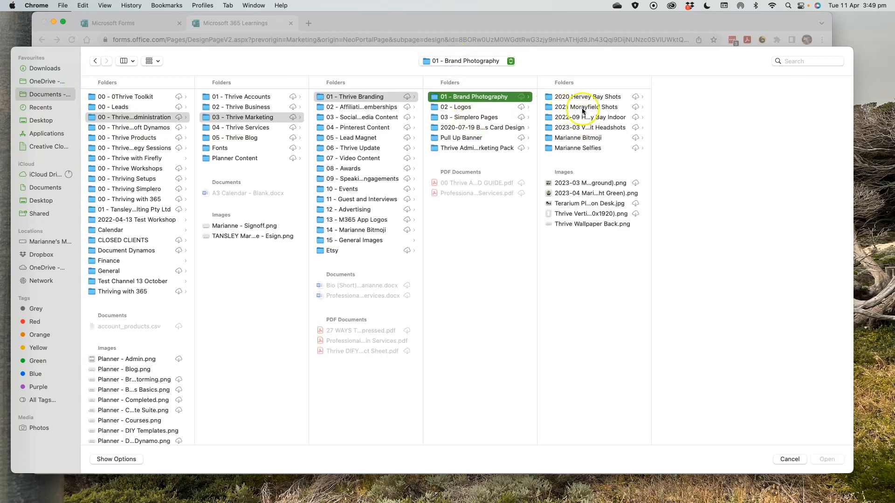
{"action": "left_click", "coordinate": [583, 109]}
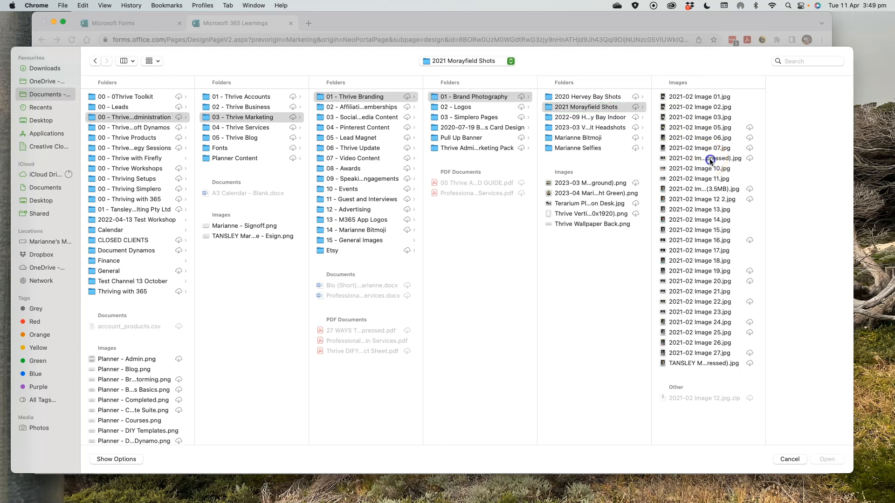
{"action": "left_click", "coordinate": [710, 159]}
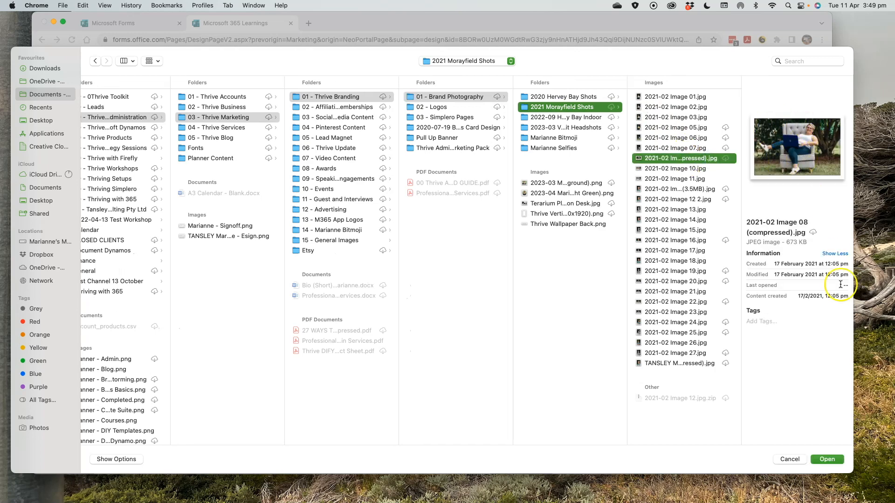
{"action": "left_click", "coordinate": [827, 459]}
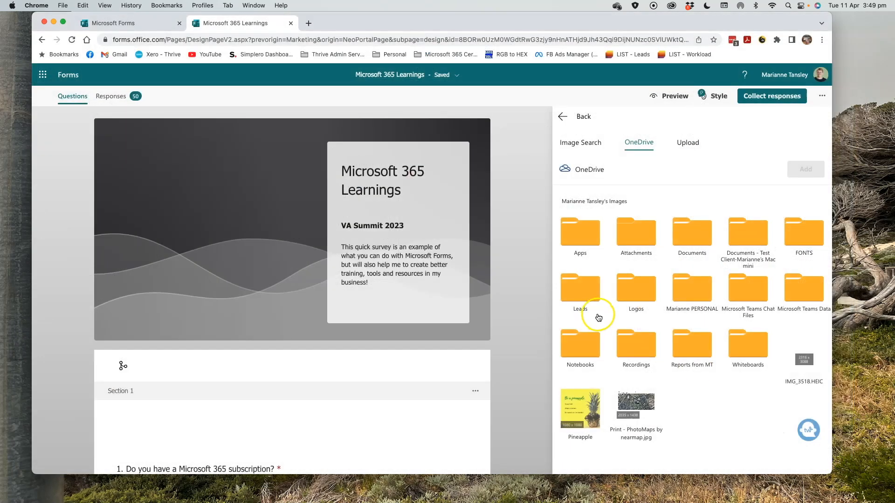
Return from the theme customization to the styles and apply the one with the armchair photo filling the page behind the questions
{"action": "left_click", "coordinate": [763, 177]}
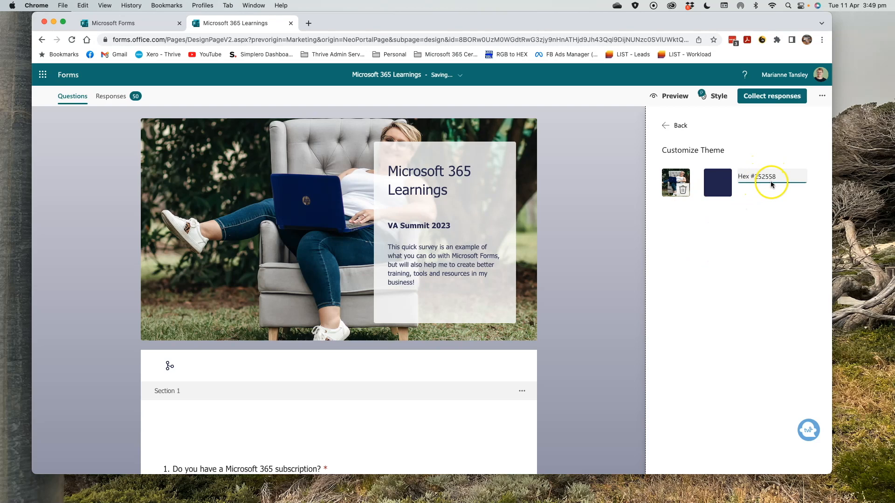
{"action": "left_click", "coordinate": [666, 125]}
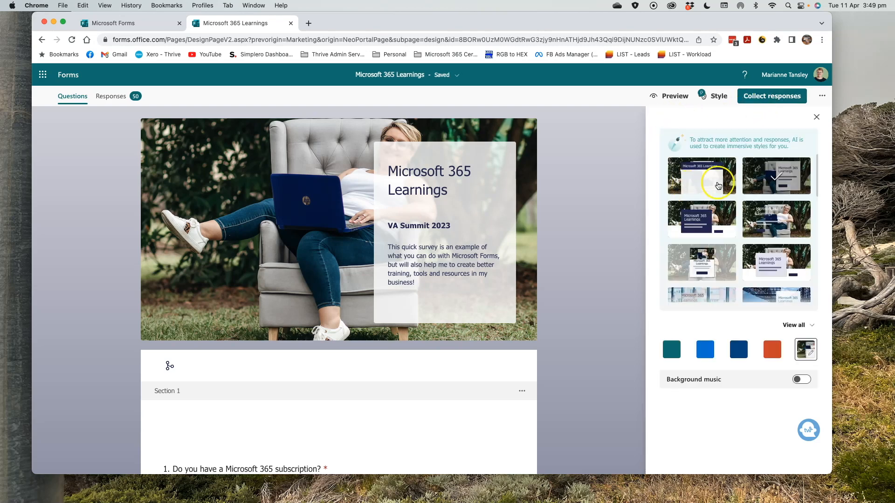
{"action": "left_click", "coordinate": [707, 181]}
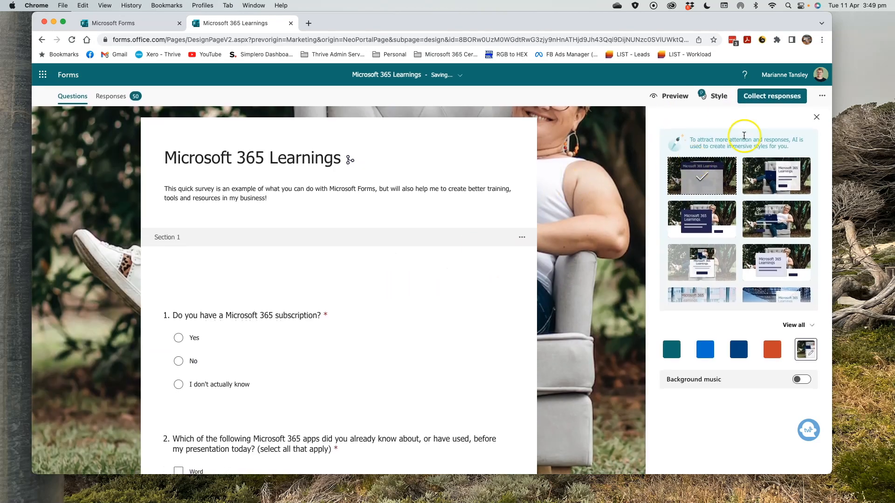
Preview the form with the full-page armchair photo in mobile and computer views, and return to editing
{"action": "left_click", "coordinate": [661, 96]}
{"action": "left_click", "coordinate": [608, 74]}
{"action": "left_click", "coordinate": [561, 74]}
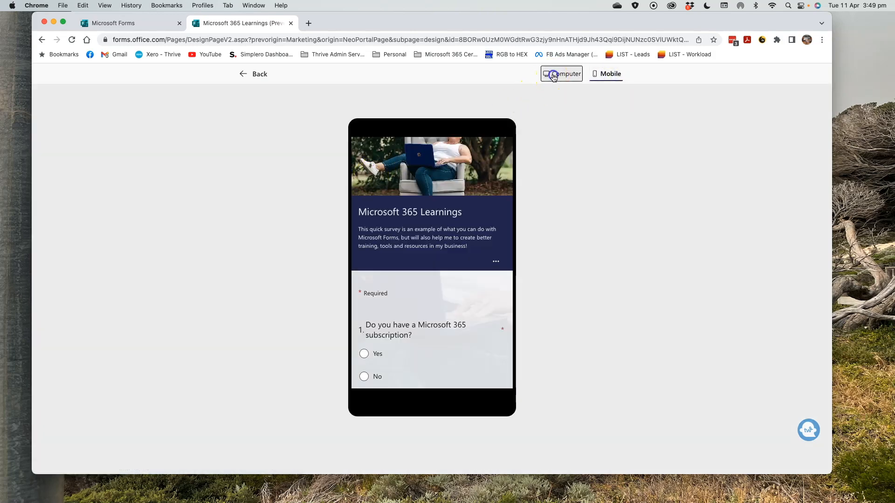
{"action": "left_click", "coordinate": [245, 73]}
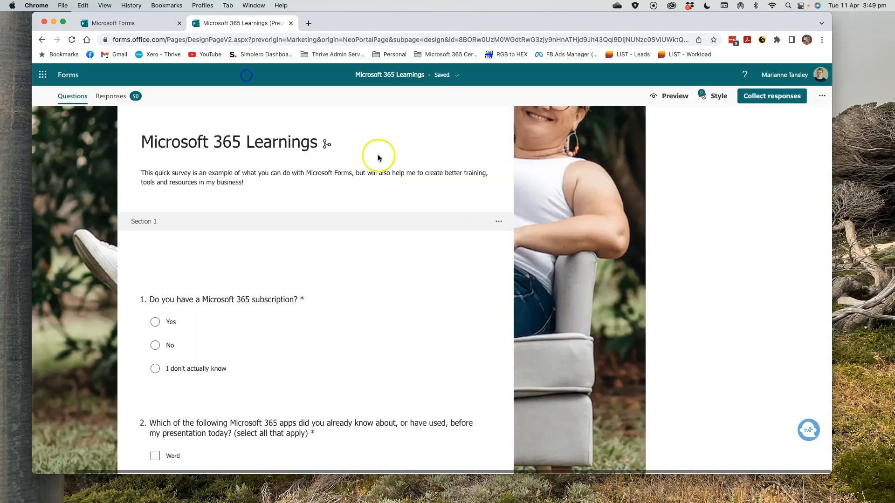
Apply the AI style with a translucent title card over the armchair photo, preview it in computer and mobile views, and return to editing
{"action": "left_click", "coordinate": [764, 187]}
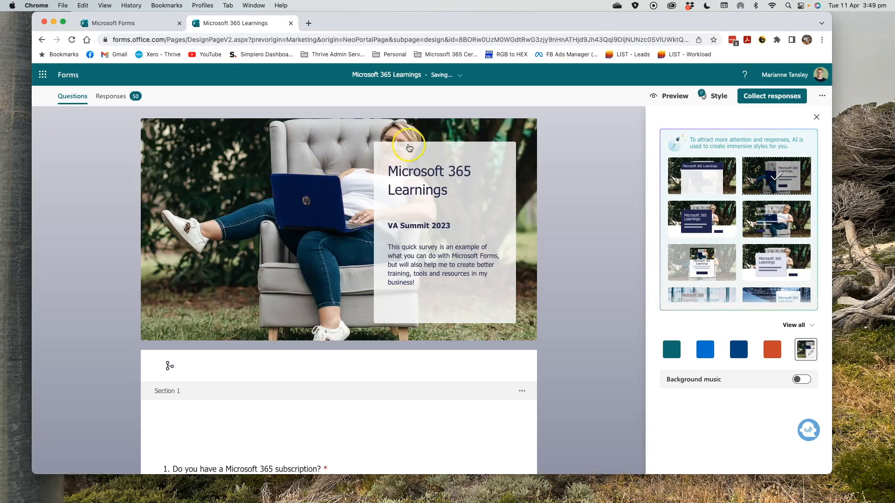
{"action": "left_click", "coordinate": [667, 98]}
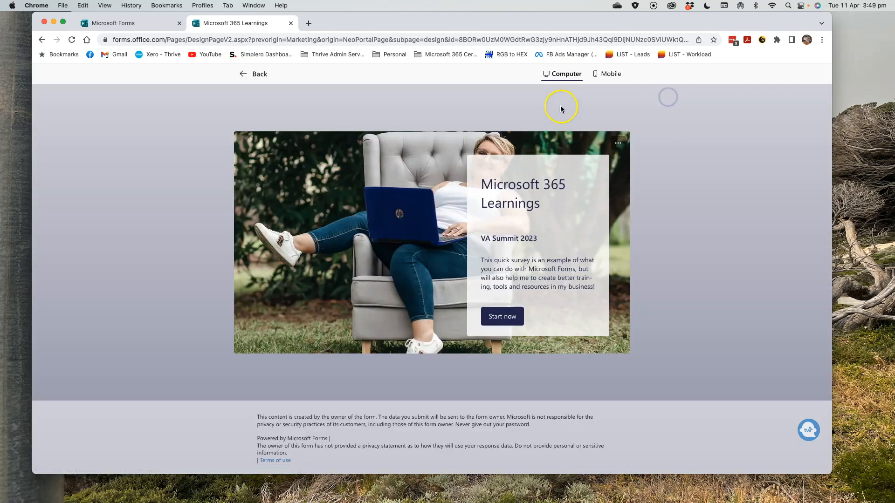
{"action": "left_click", "coordinate": [611, 75]}
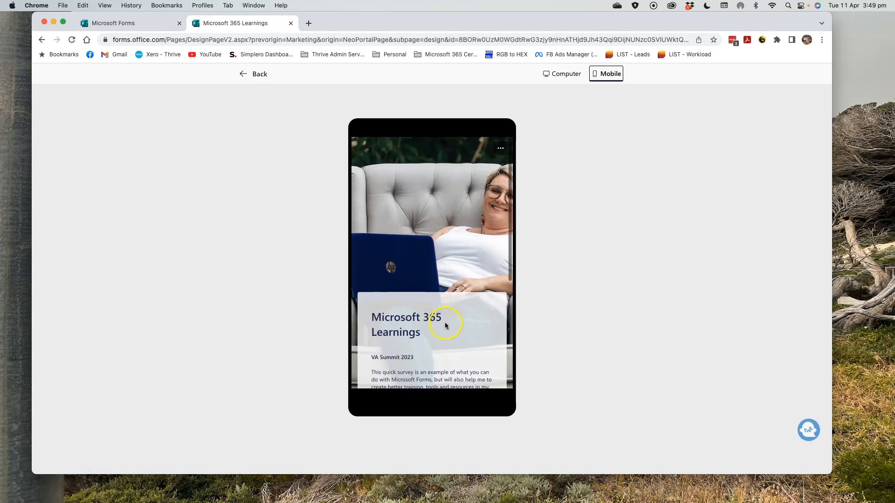
{"action": "scroll", "coordinate": [444, 323], "scroll_direction": "down", "scroll_amount": 5}
{"action": "scroll", "coordinate": [445, 323], "scroll_direction": "up", "scroll_amount": 5}
{"action": "left_click", "coordinate": [256, 73]}
Apply the style with a centred photo card over the faded armchair background, and delete "quick survey" from the form description
{"action": "left_click", "coordinate": [701, 263]}
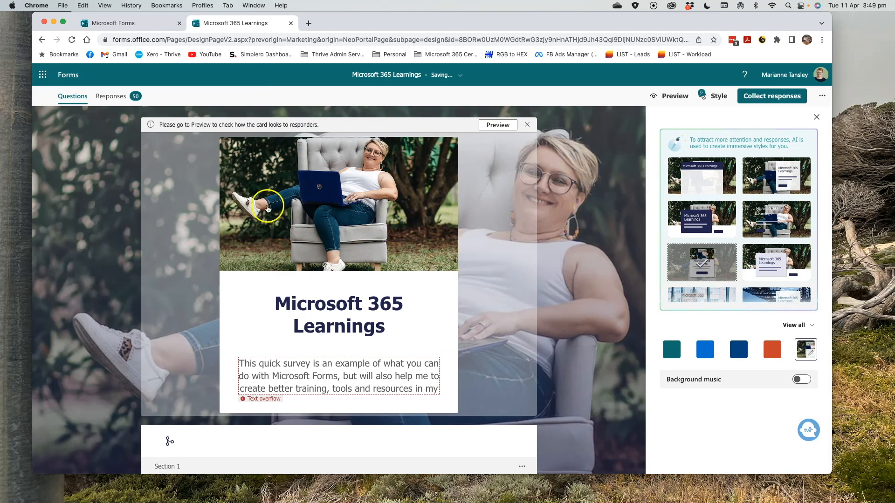
{"action": "left_click", "coordinate": [407, 337]}
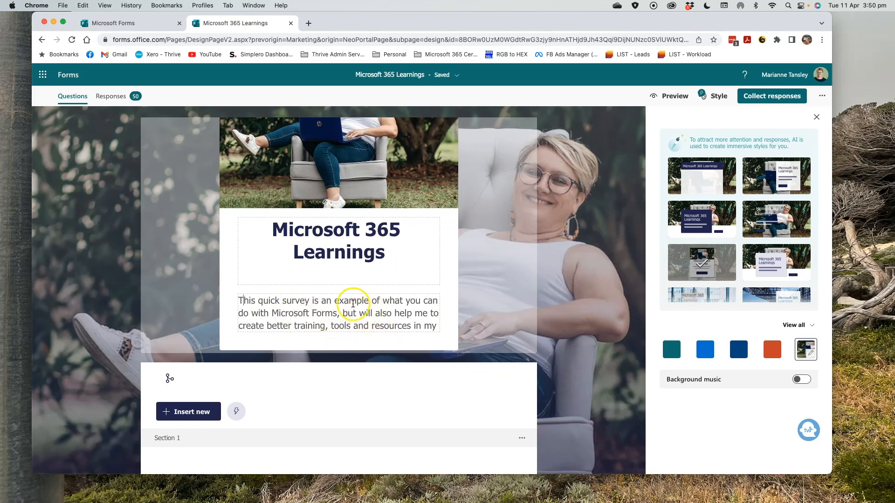
{"action": "left_click_drag", "start_coordinate": [235, 296], "coordinate": [301, 299]}
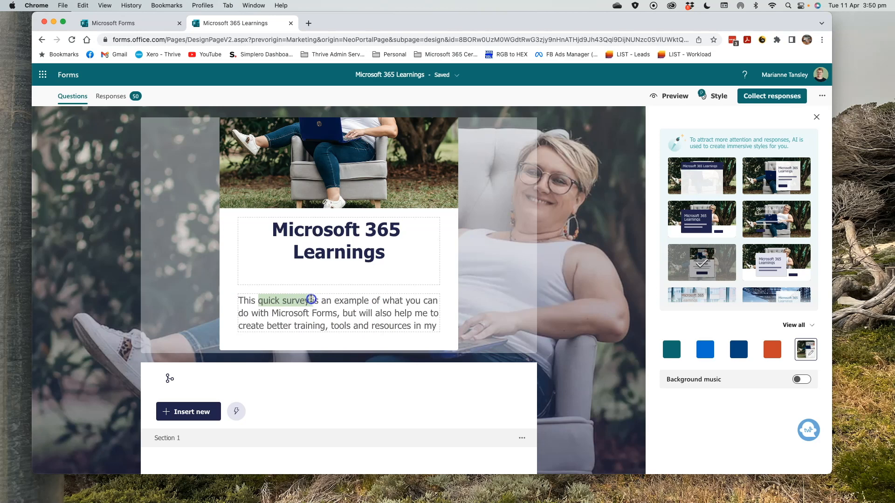
{"action": "key", "text": "BackSpace"}
Shorten the description's ending to "tools & resources!" by replacing "and" with "&" and deleting "in my business"
{"action": "left_click", "coordinate": [325, 315]}
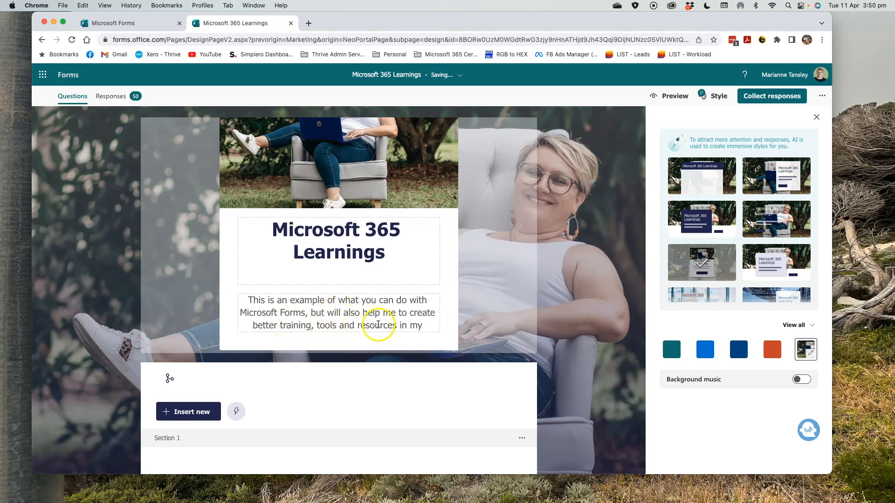
{"action": "type", "text": "&"}
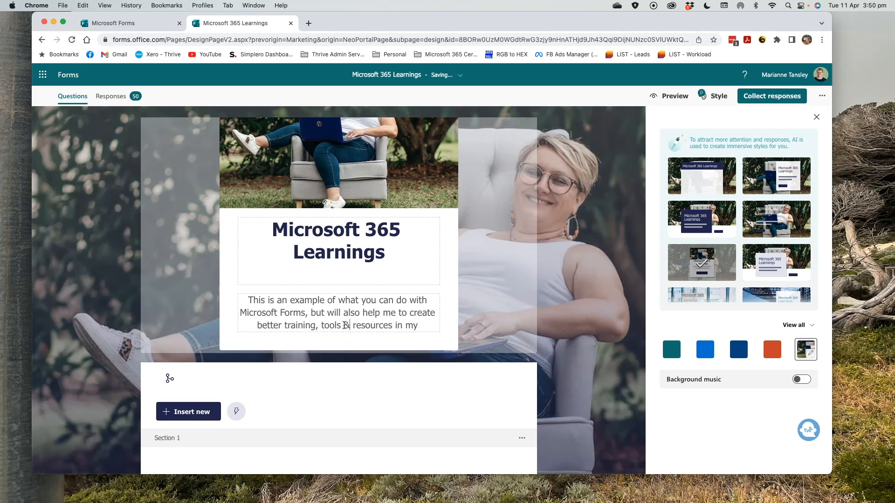
{"action": "left_click_drag", "start_coordinate": [392, 322], "coordinate": [420, 326]}
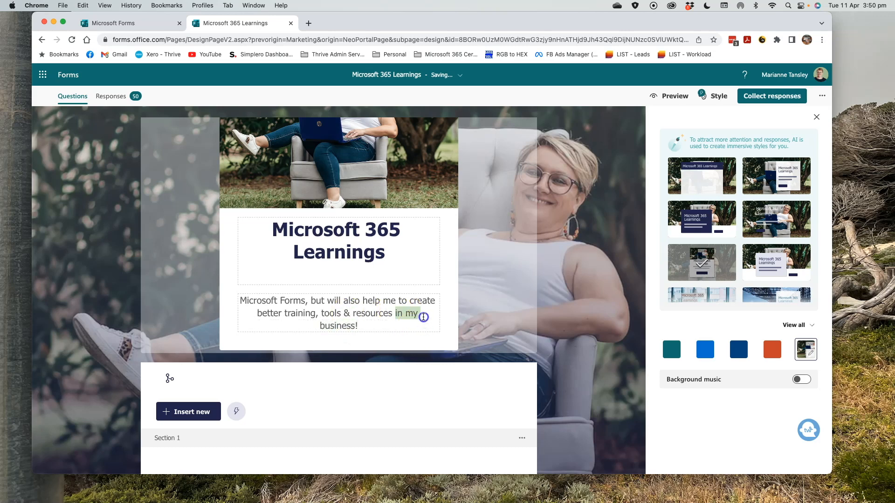
{"action": "key", "text": "BackSpace"}
{"action": "key", "text": "Delete"}
{"action": "key", "text": "Delete"}
{"action": "key", "text": "Delete"}
{"action": "key", "text": "Delete"}
{"action": "key", "text": "Delete"}
{"action": "key", "text": "Delete"}
{"action": "key", "text": "Delete"}
{"action": "key", "text": "Delete"}
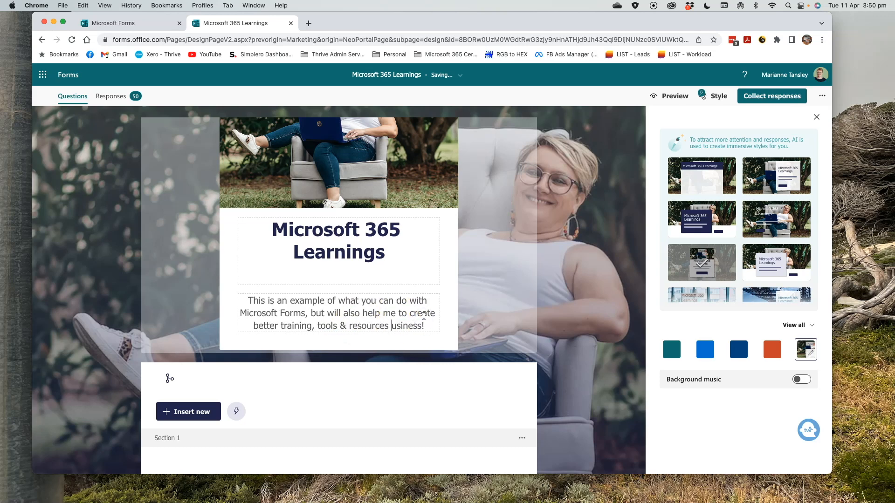
{"action": "key", "text": "BackSpace"}
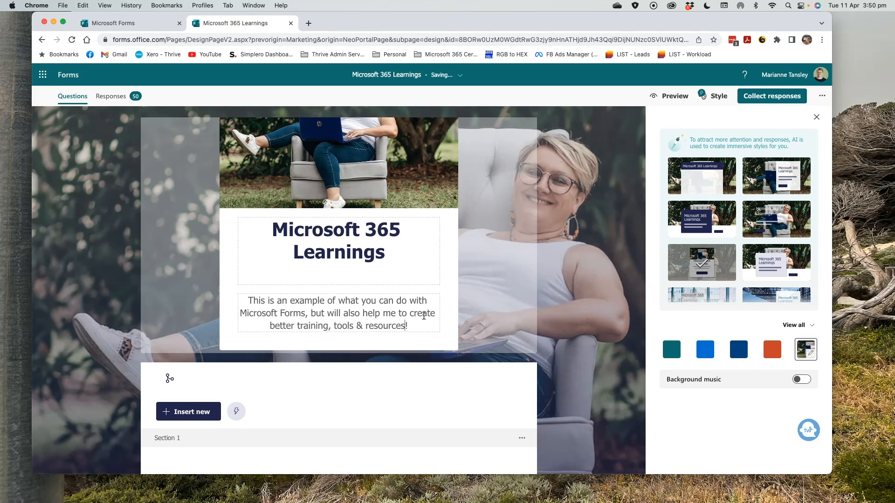
{"action": "left_click", "coordinate": [99, 286]}
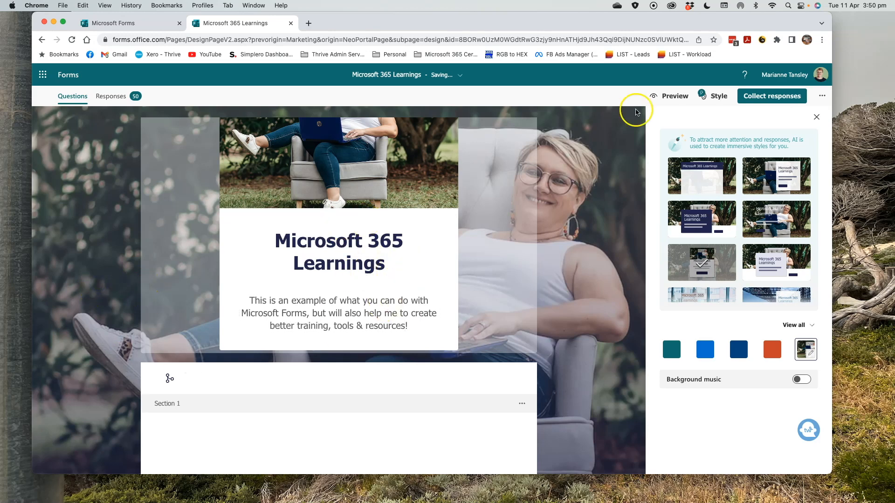
Preview the form with the shortened description in computer and mobile views, start it to look through the questions, and return to editing
{"action": "left_click", "coordinate": [674, 99]}
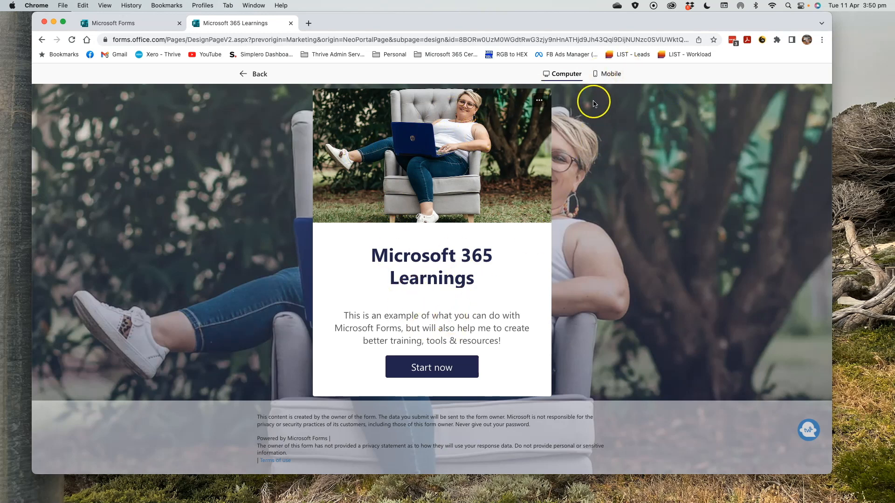
{"action": "left_click", "coordinate": [607, 74]}
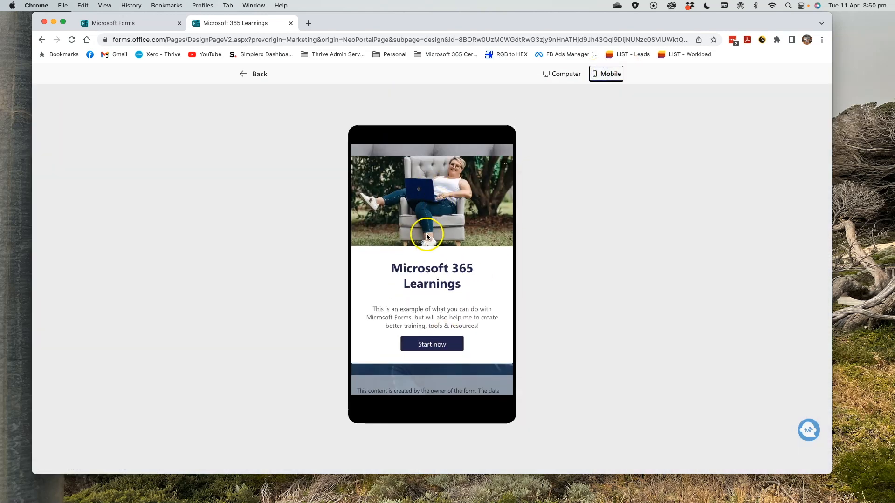
{"action": "left_click", "coordinate": [430, 336]}
{"action": "scroll", "coordinate": [419, 298], "scroll_direction": "down", "scroll_amount": 10}
{"action": "scroll", "coordinate": [420, 282], "scroll_direction": "up", "scroll_amount": 10}
{"action": "left_click", "coordinate": [261, 76]}
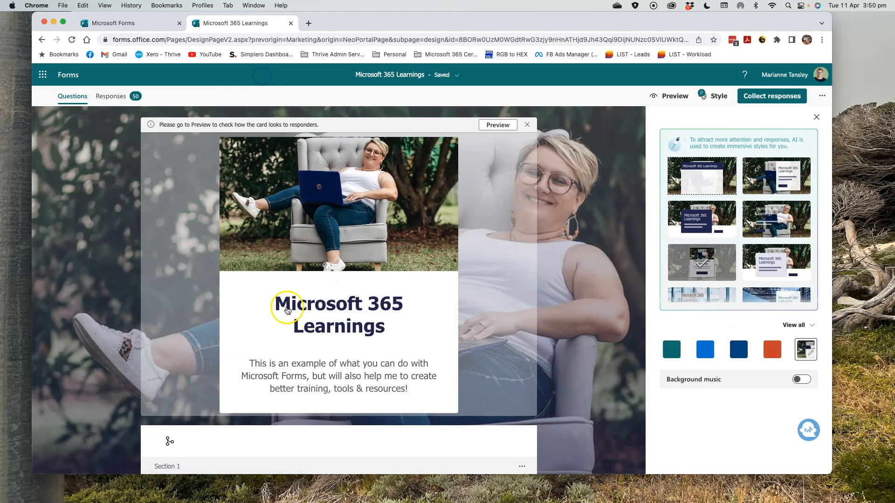
Look over the styled form and the suggested styles in the editor, check the computer preview once more, and return to editing
{"action": "scroll", "coordinate": [753, 231], "scroll_direction": "down", "scroll_amount": 3}
{"action": "scroll", "coordinate": [754, 231], "scroll_direction": "down", "scroll_amount": 2}
{"action": "scroll", "coordinate": [754, 231], "scroll_direction": "up", "scroll_amount": 5}
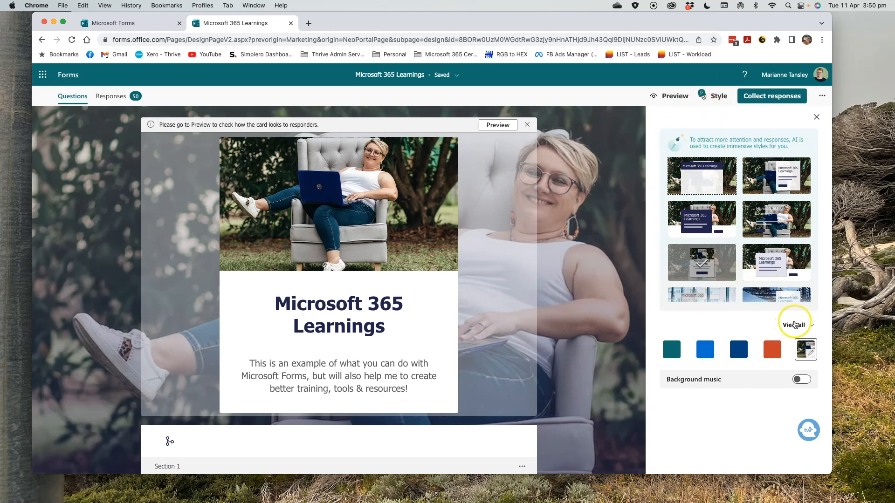
{"action": "scroll", "coordinate": [788, 293], "scroll_direction": "down", "scroll_amount": 7}
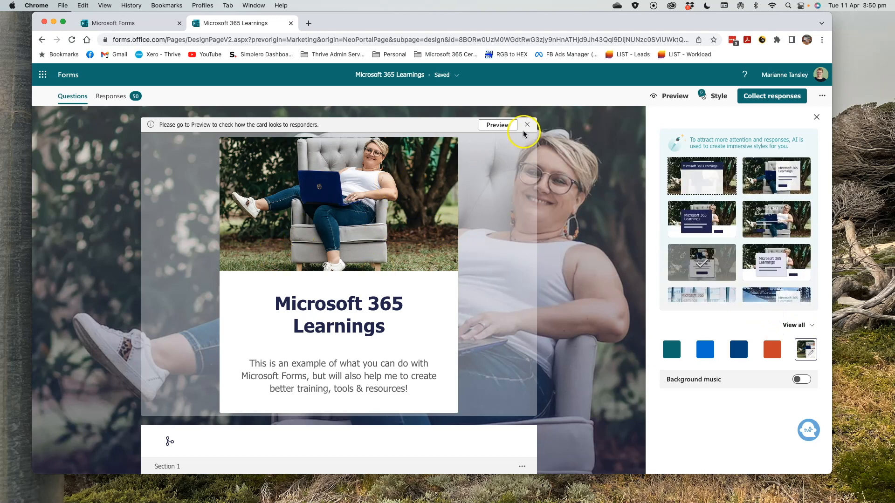
{"action": "left_click", "coordinate": [497, 126]}
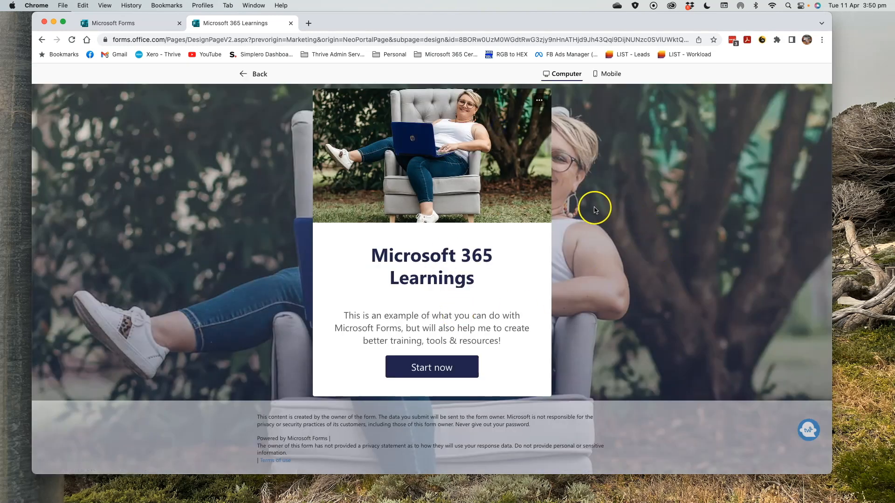
{"action": "left_click", "coordinate": [254, 74]}
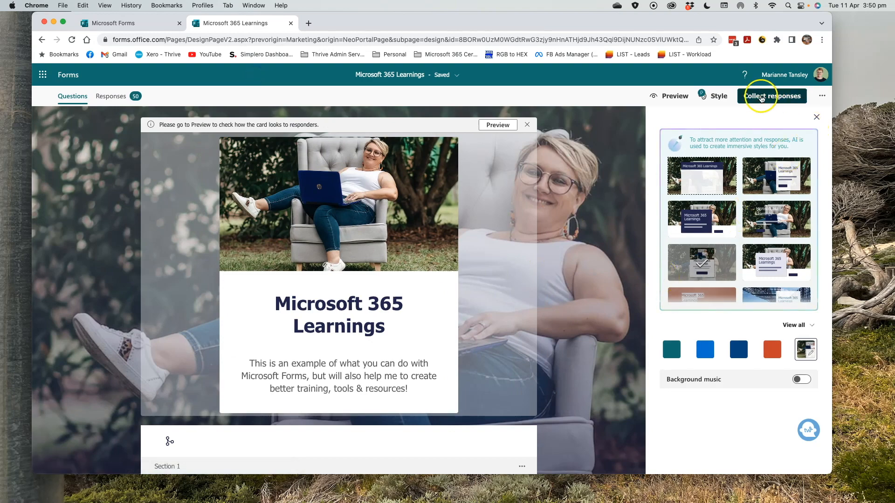
Open the options for sending the form and collecting responses
{"action": "left_click", "coordinate": [761, 98]}
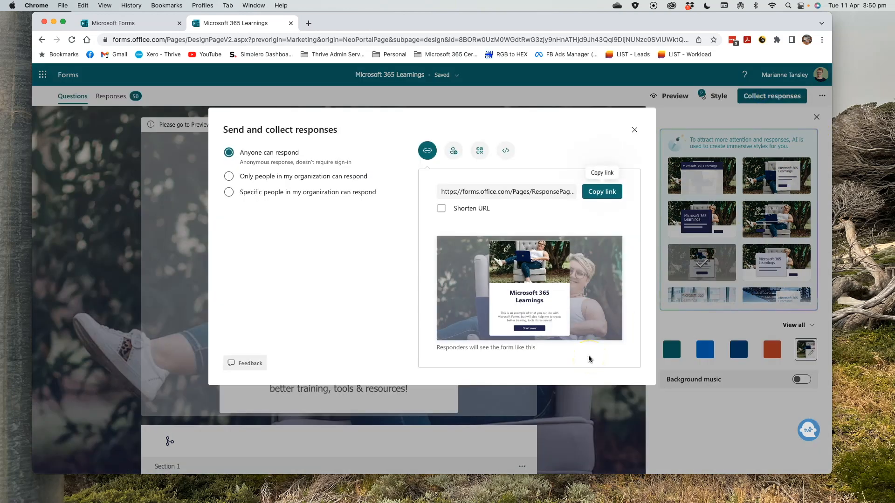